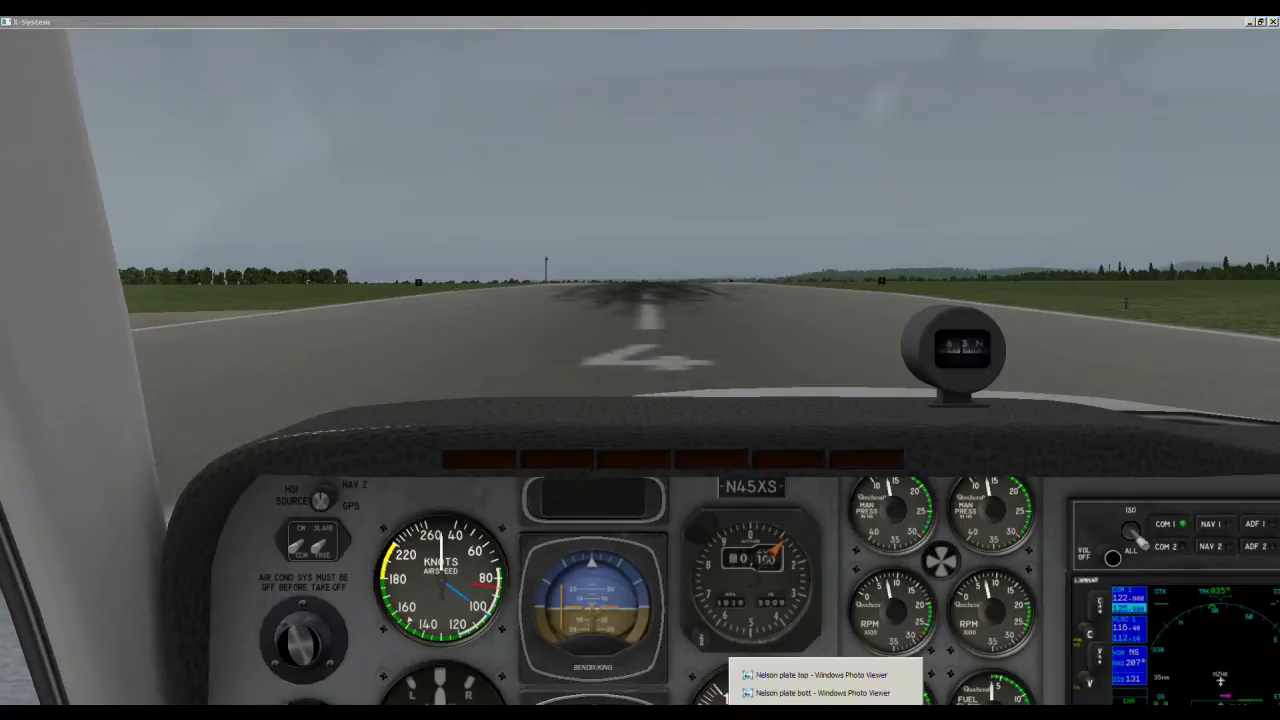
Open the Nelson RNAV (GNSS) RWY 02 approach plate and review its top and bottom images
{"action": "left_click", "coordinate": [818, 676]}
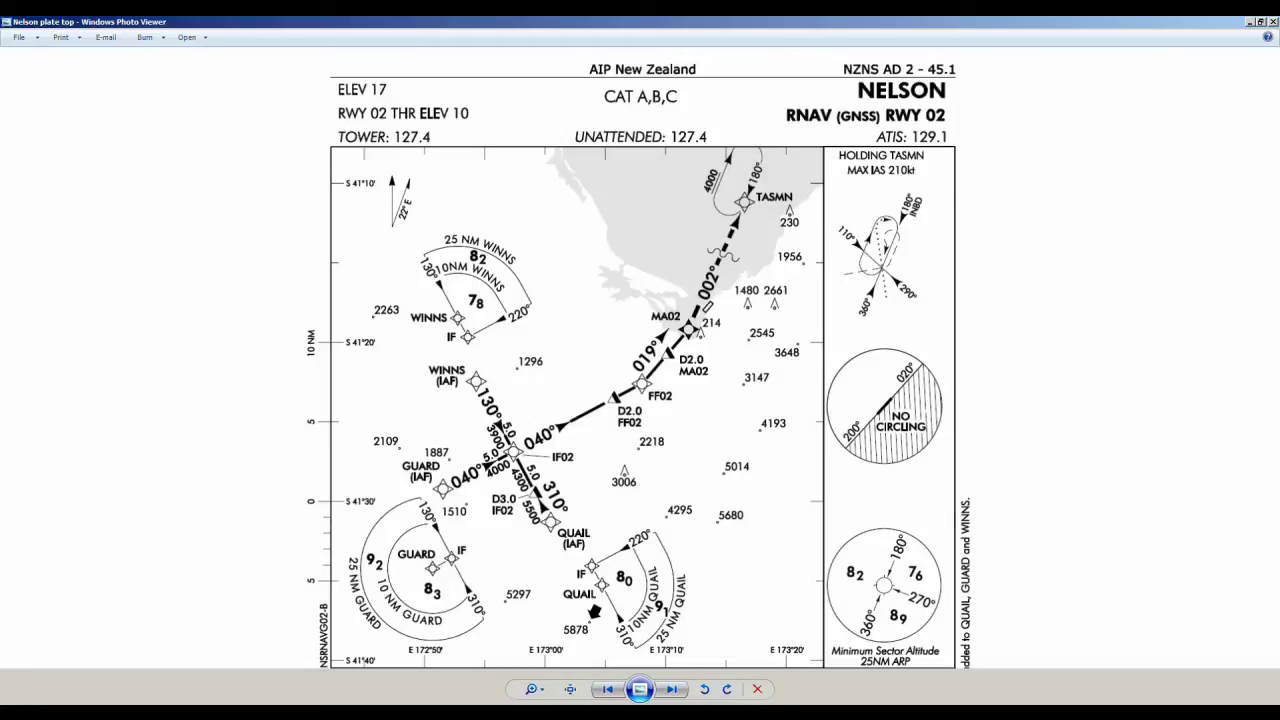
{"action": "key", "text": "Right"}
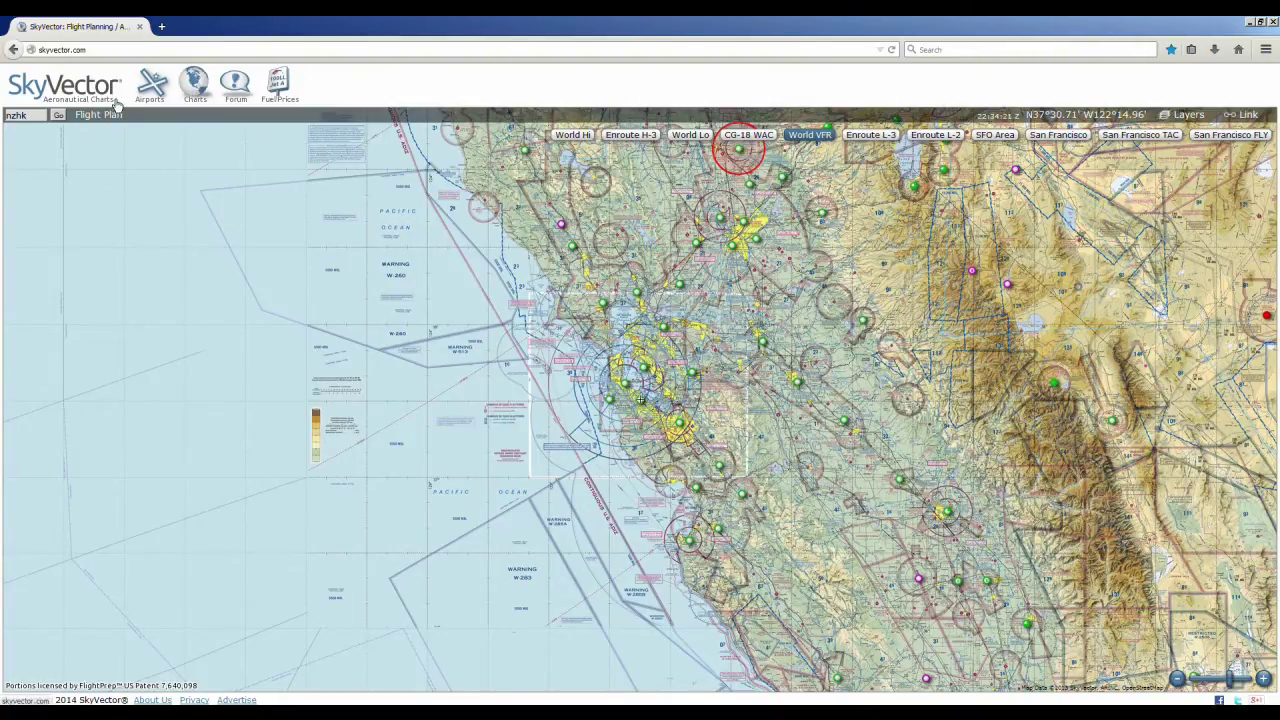
Locate NZHK on the SkyVector chart and add the HOKITIKA (117.50 HK) VOR as the flight plan's starting point
{"action": "left_click", "coordinate": [59, 116]}
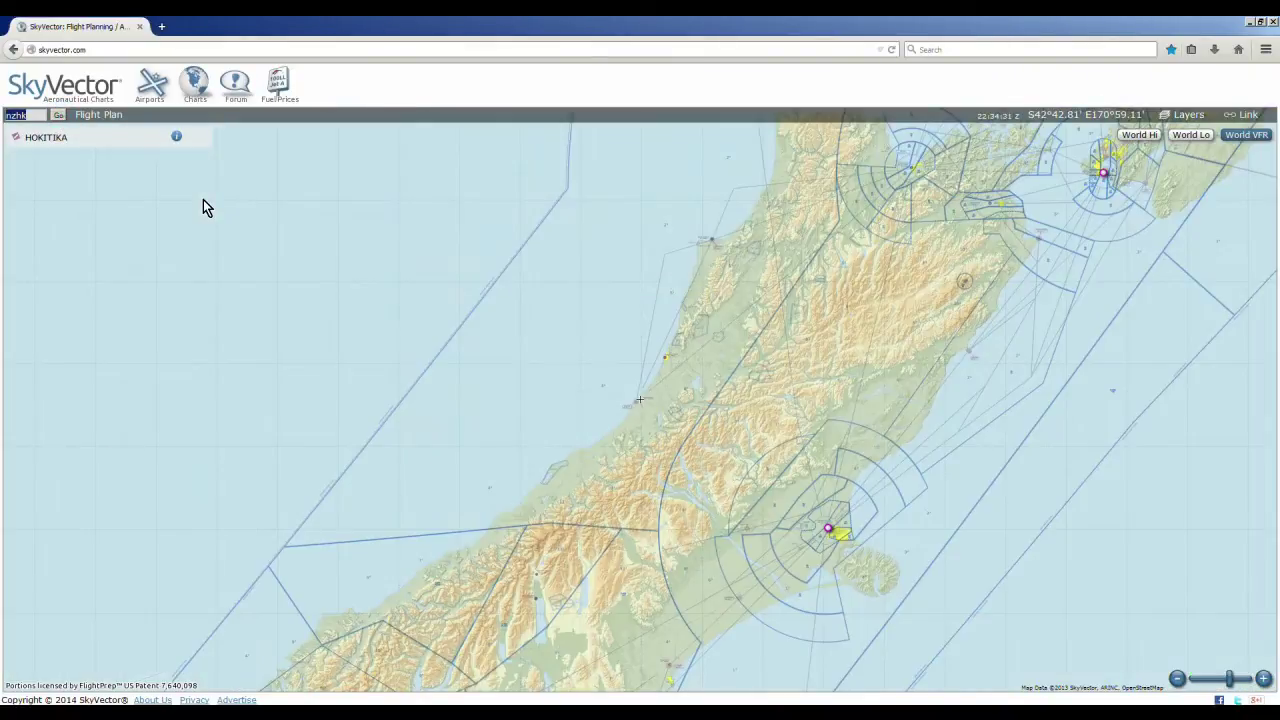
{"action": "double_click", "coordinate": [677, 428]}
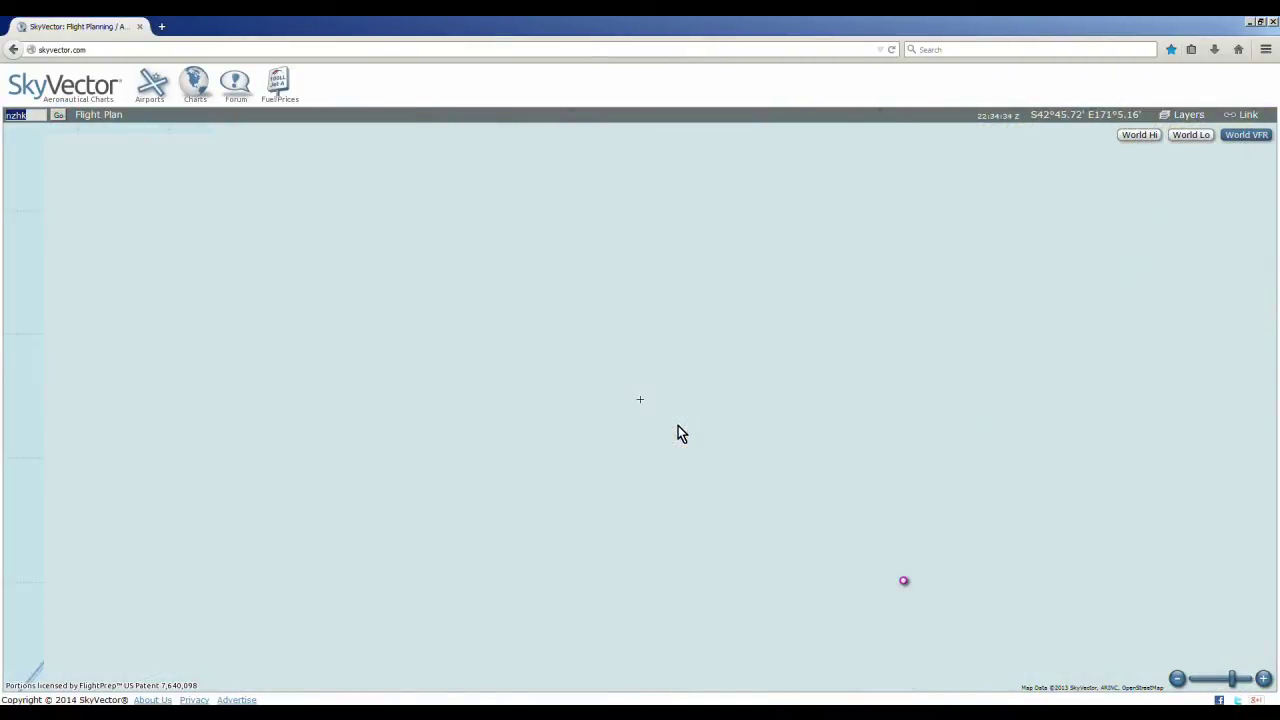
{"action": "double_click", "coordinate": [677, 430]}
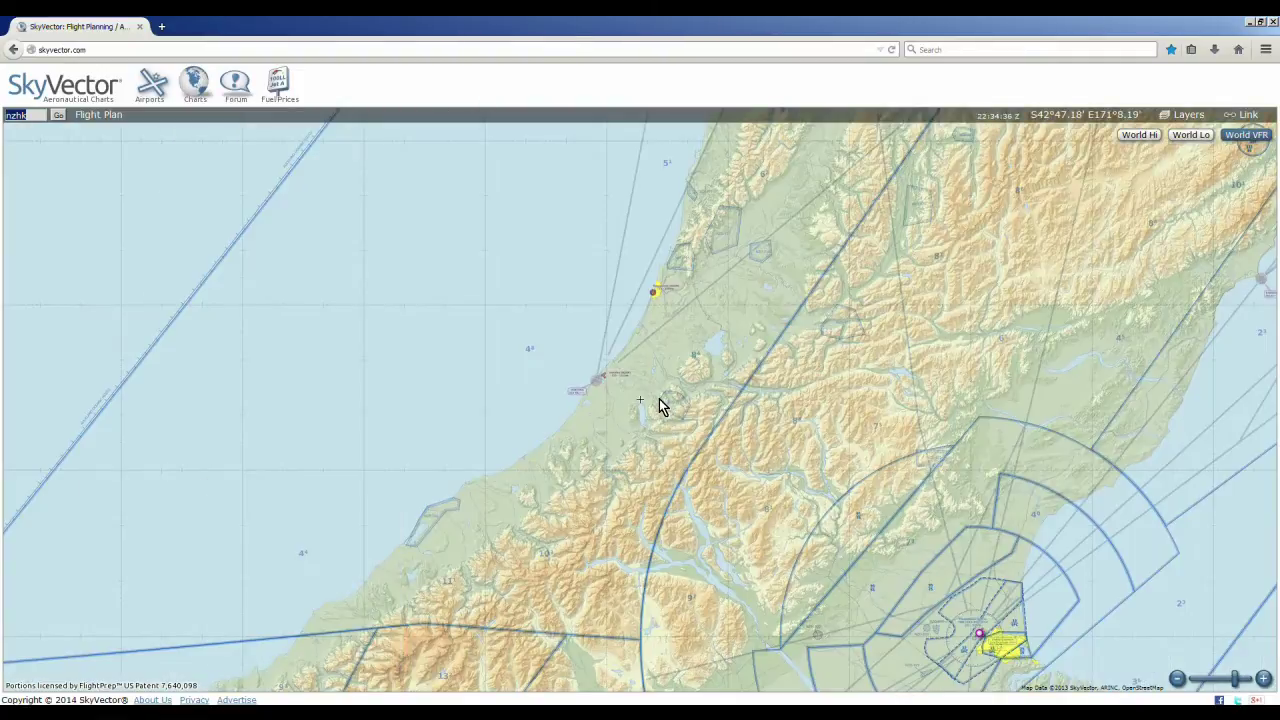
{"action": "double_click", "coordinate": [663, 403]}
{"action": "left_click_drag", "start_coordinate": [537, 500], "coordinate": [352, 584]}
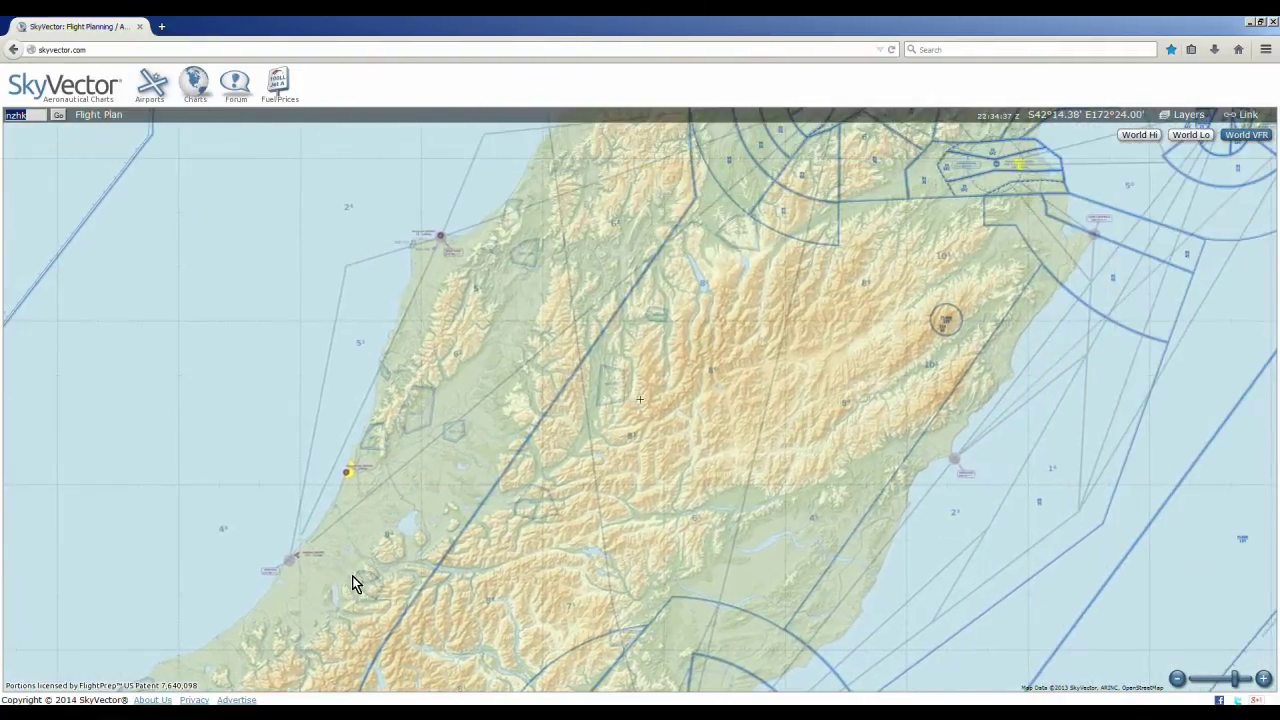
{"action": "left_click", "coordinate": [291, 563]}
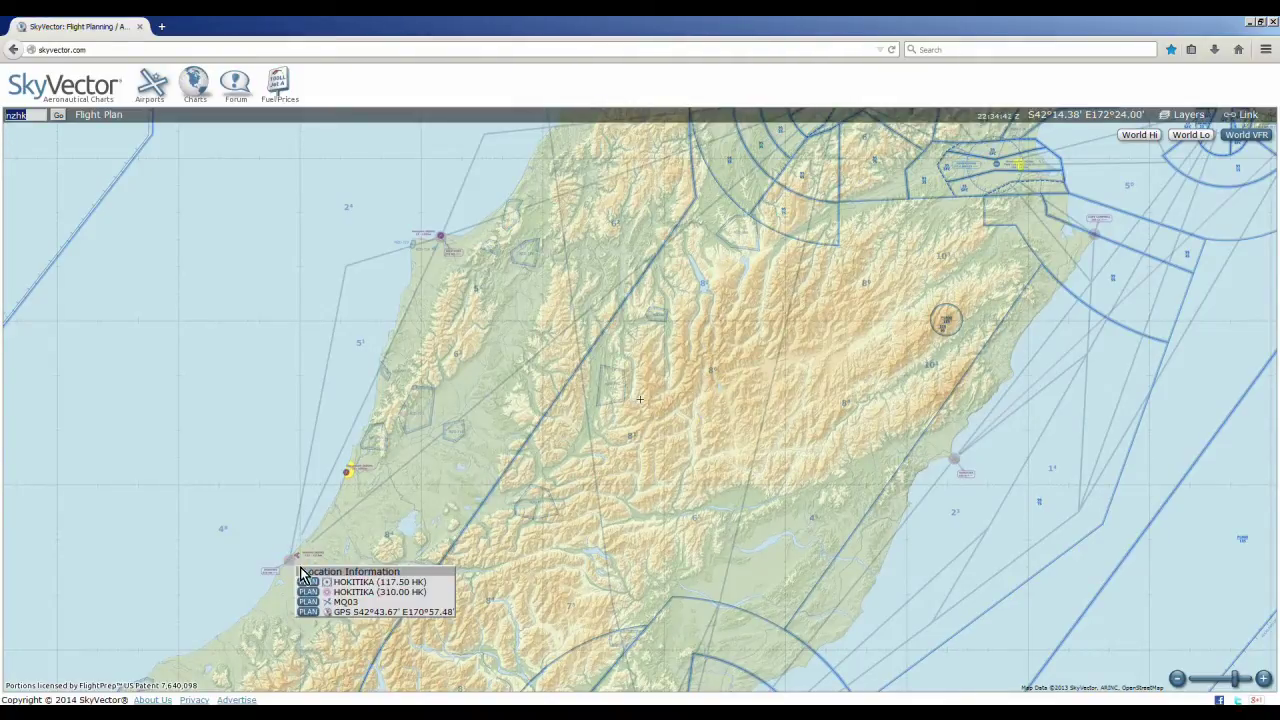
{"action": "left_click", "coordinate": [308, 588]}
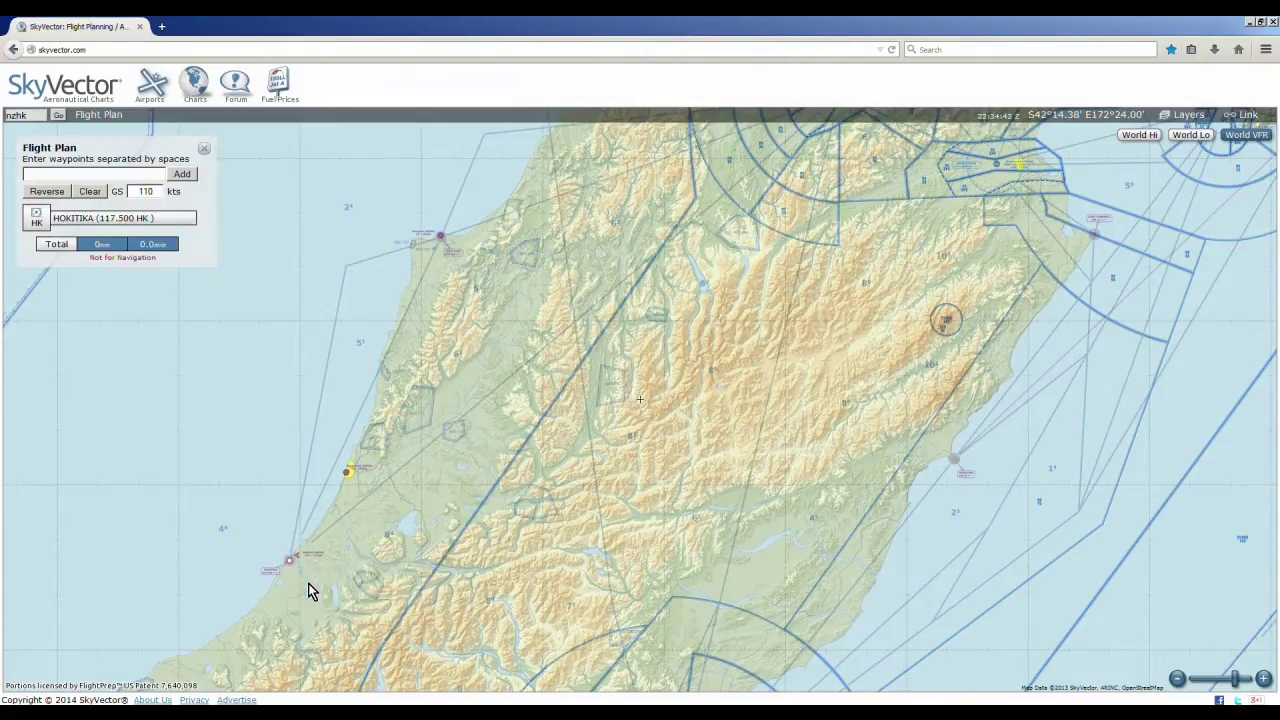
Add NELSON (NZNS) airport to the flight plan as the destination after Hokitika
{"action": "double_click", "coordinate": [263, 514]}
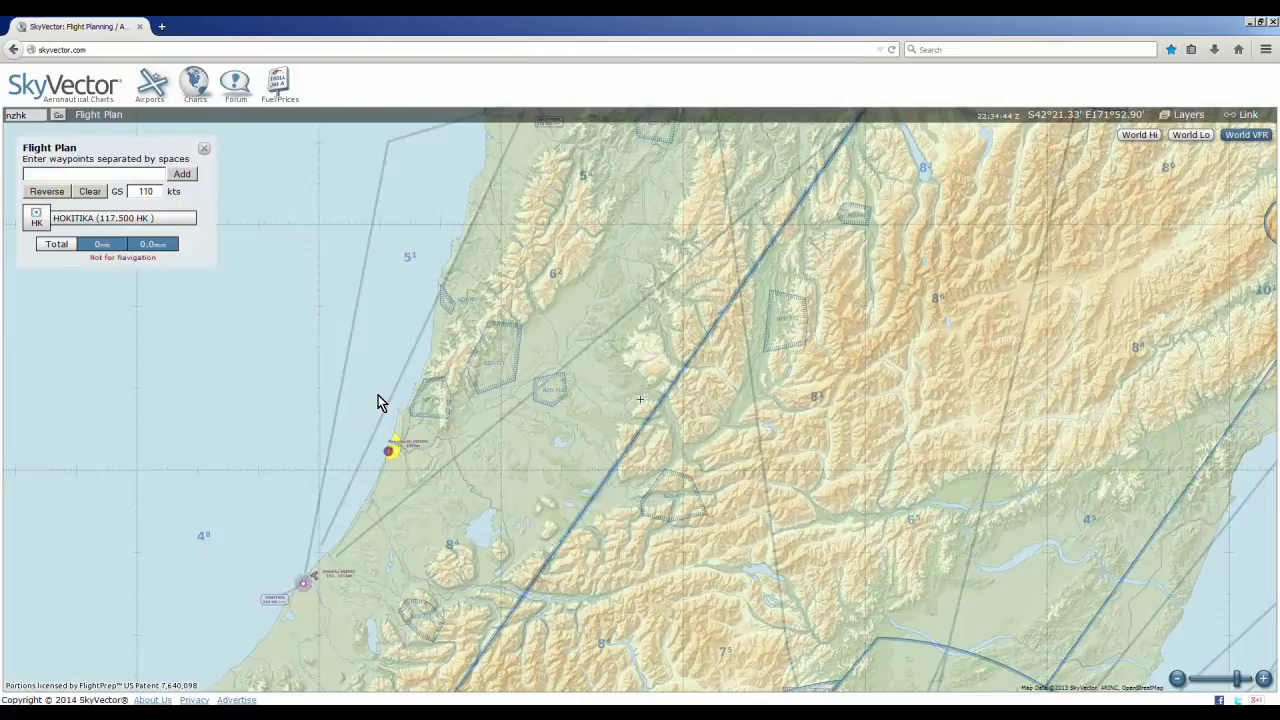
{"action": "left_click_drag", "start_coordinate": [629, 414], "coordinate": [566, 471]}
{"action": "left_click_drag", "start_coordinate": [553, 355], "coordinate": [446, 434]}
{"action": "left_click_drag", "start_coordinate": [603, 318], "coordinate": [452, 481]}
{"action": "left_click_drag", "start_coordinate": [562, 376], "coordinate": [518, 444]}
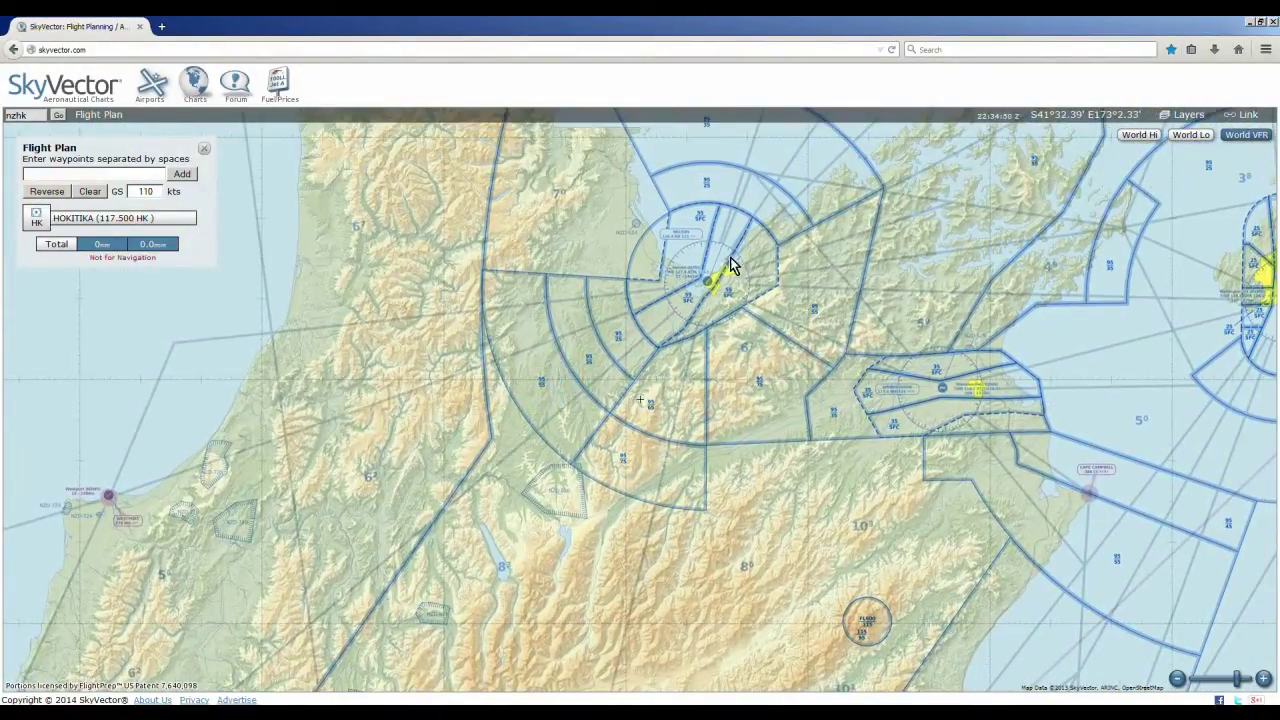
{"action": "left_click", "coordinate": [709, 287]}
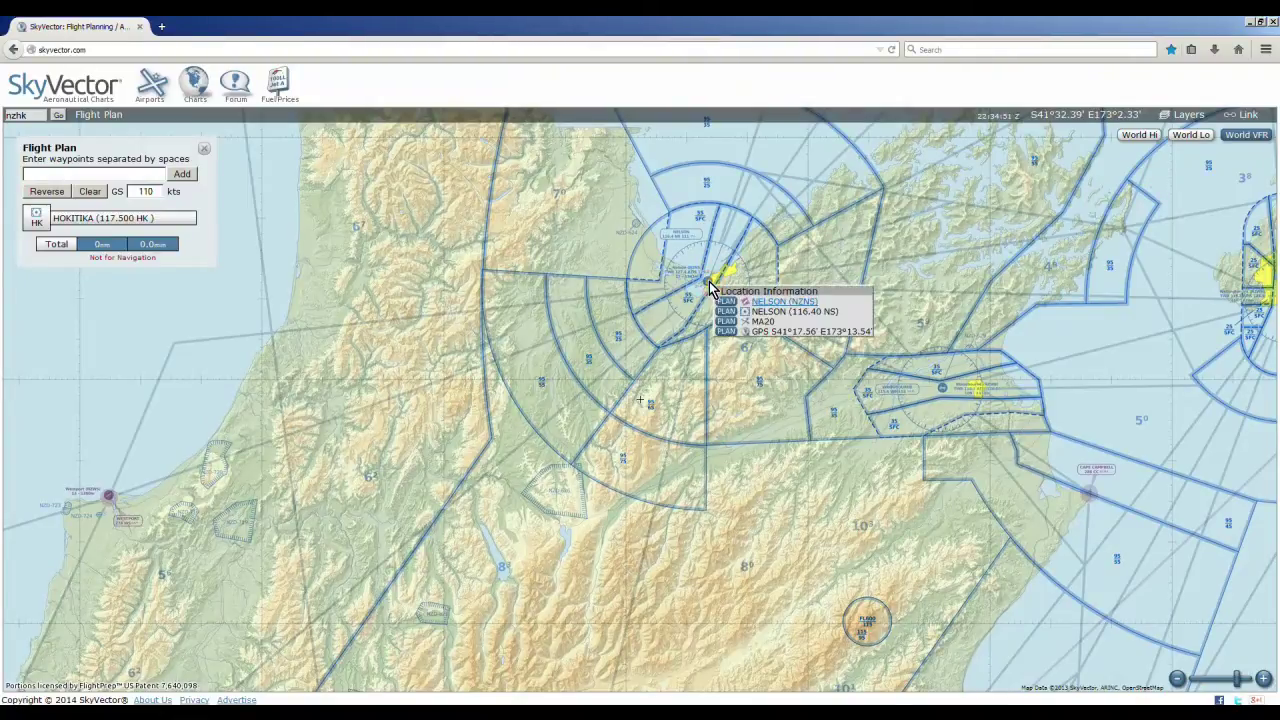
{"action": "left_click", "coordinate": [724, 301]}
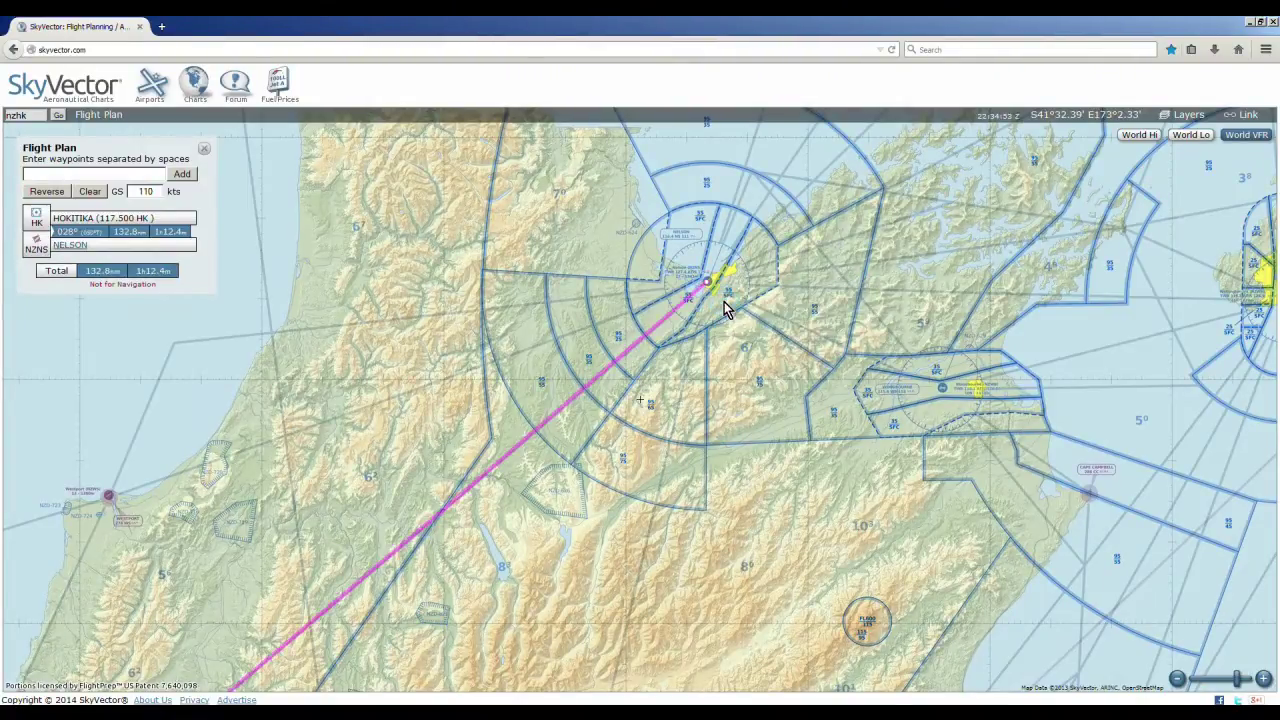
Review the whole Hokitika to Nelson route and change the chart to World Lo
{"action": "scroll", "coordinate": [473, 389], "scroll_direction": "down", "scroll_amount": 1}
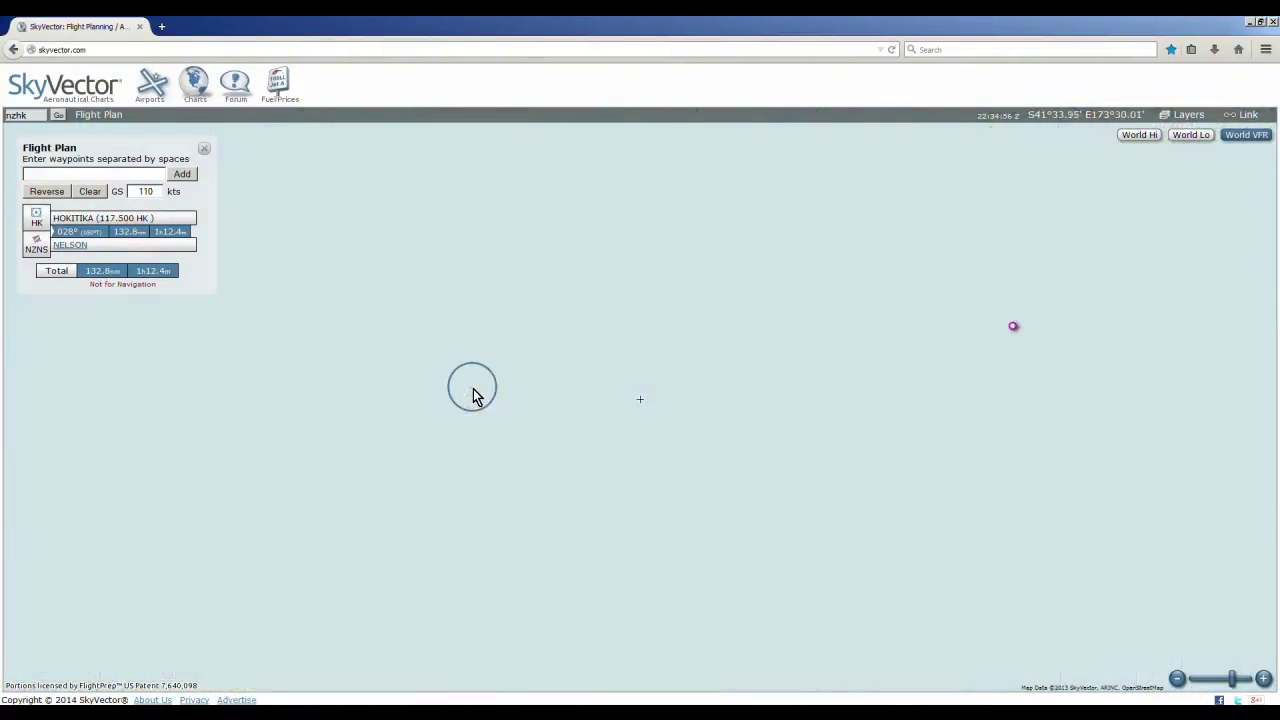
{"action": "left_click_drag", "start_coordinate": [459, 393], "coordinate": [550, 295]}
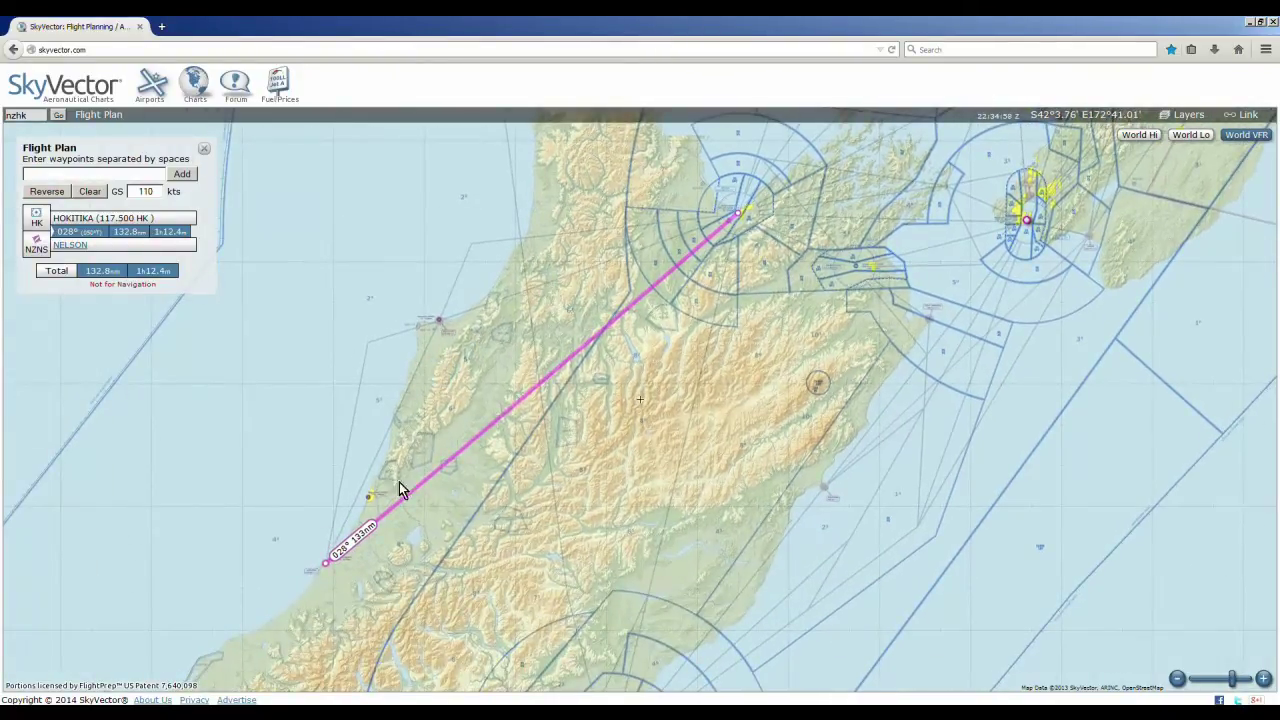
{"action": "scroll", "coordinate": [541, 420], "scroll_direction": "up", "scroll_amount": 1}
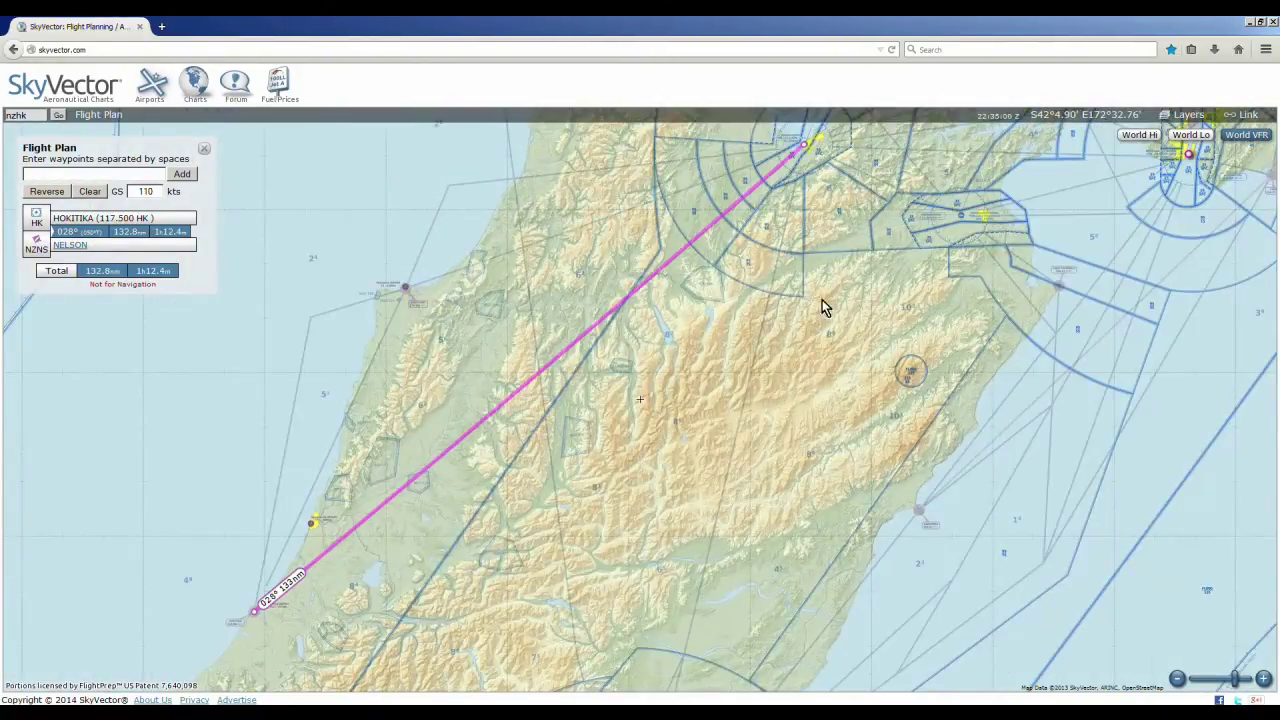
{"action": "left_click", "coordinate": [1190, 137]}
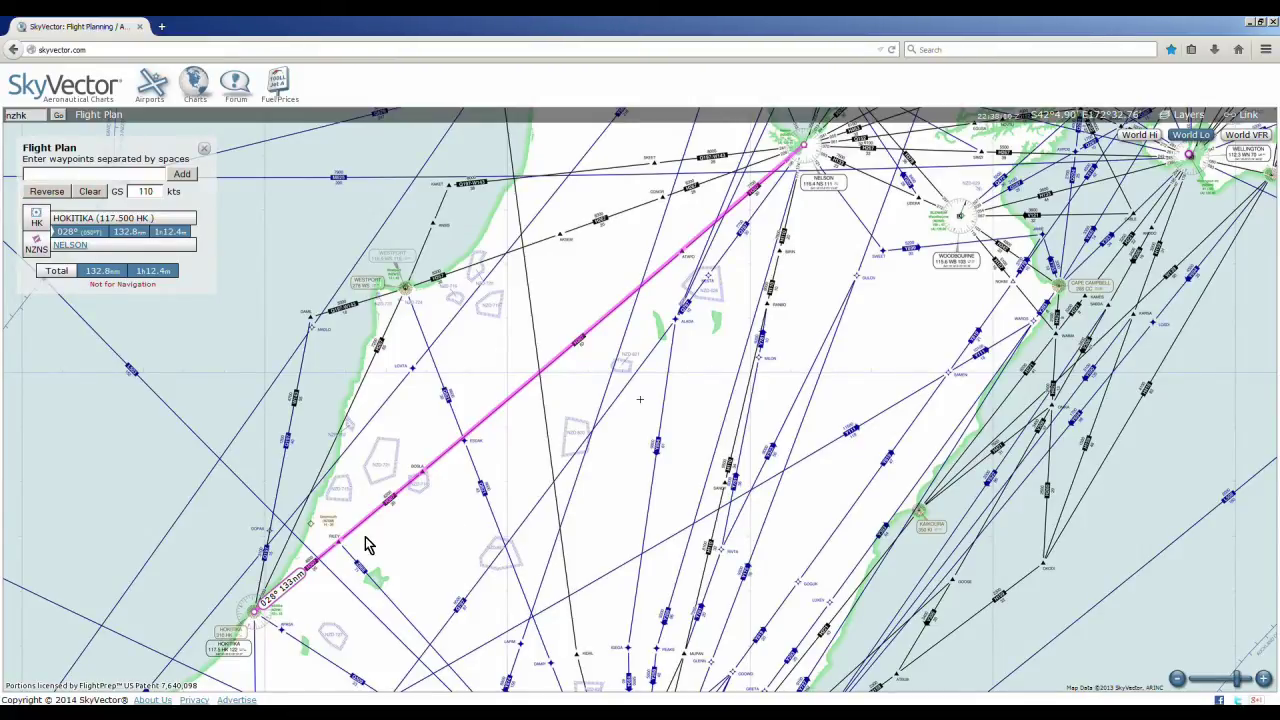
Examine the airway, its waypoints and its minimum altitudes along the route from Hokitika to Nelson
{"action": "scroll", "coordinate": [371, 528], "scroll_direction": "up", "scroll_amount": 1}
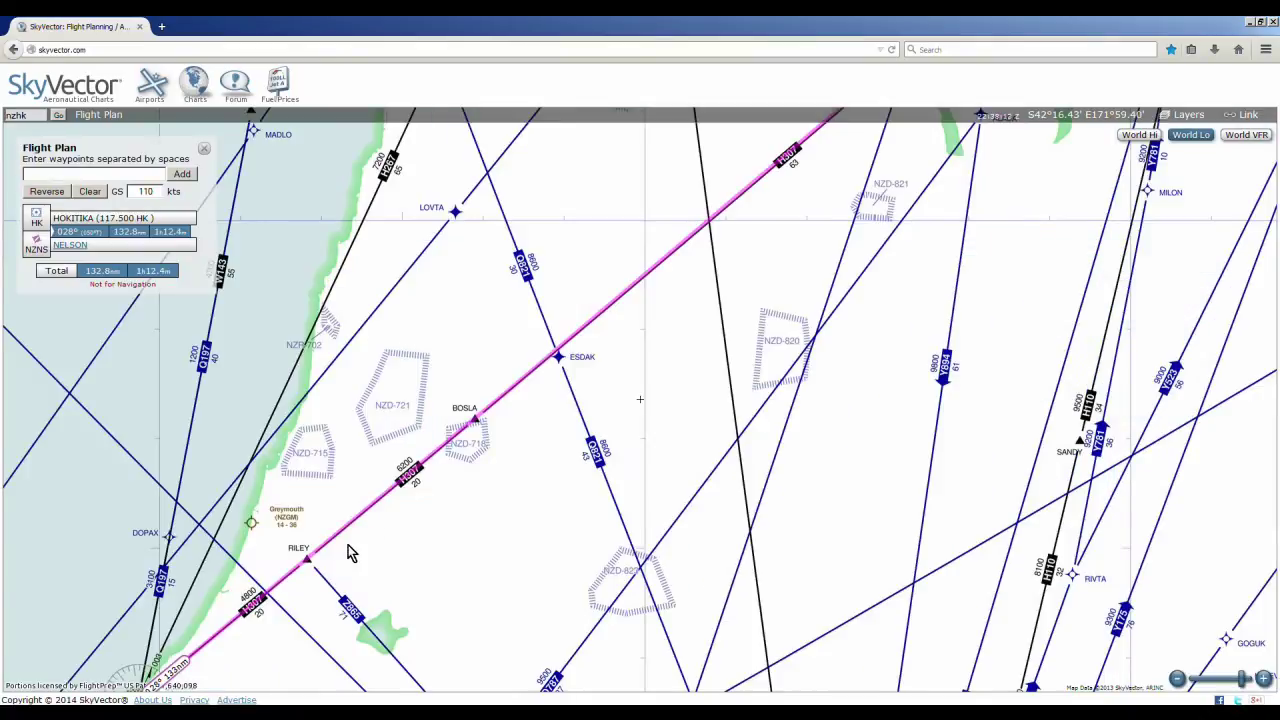
{"action": "left_click_drag", "start_coordinate": [348, 545], "coordinate": [500, 506]}
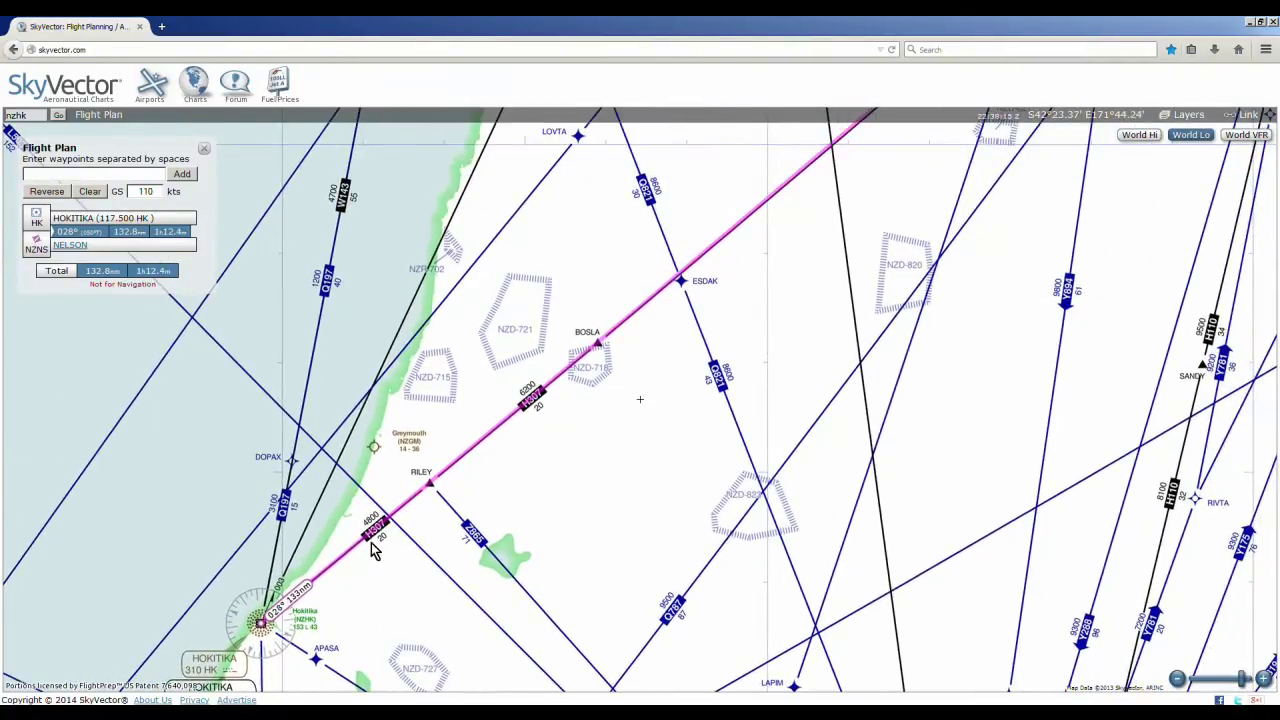
{"action": "left_click_drag", "start_coordinate": [562, 466], "coordinate": [457, 551]}
{"action": "mouse_move", "coordinate": [528, 480]}
{"action": "left_mouse_down"}
{"action": "mouse_move", "coordinate": [462, 541]}
{"action": "mouse_move", "coordinate": [537, 466]}
{"action": "left_mouse_up"}
{"action": "left_click_drag", "start_coordinate": [443, 531], "coordinate": [499, 455]}
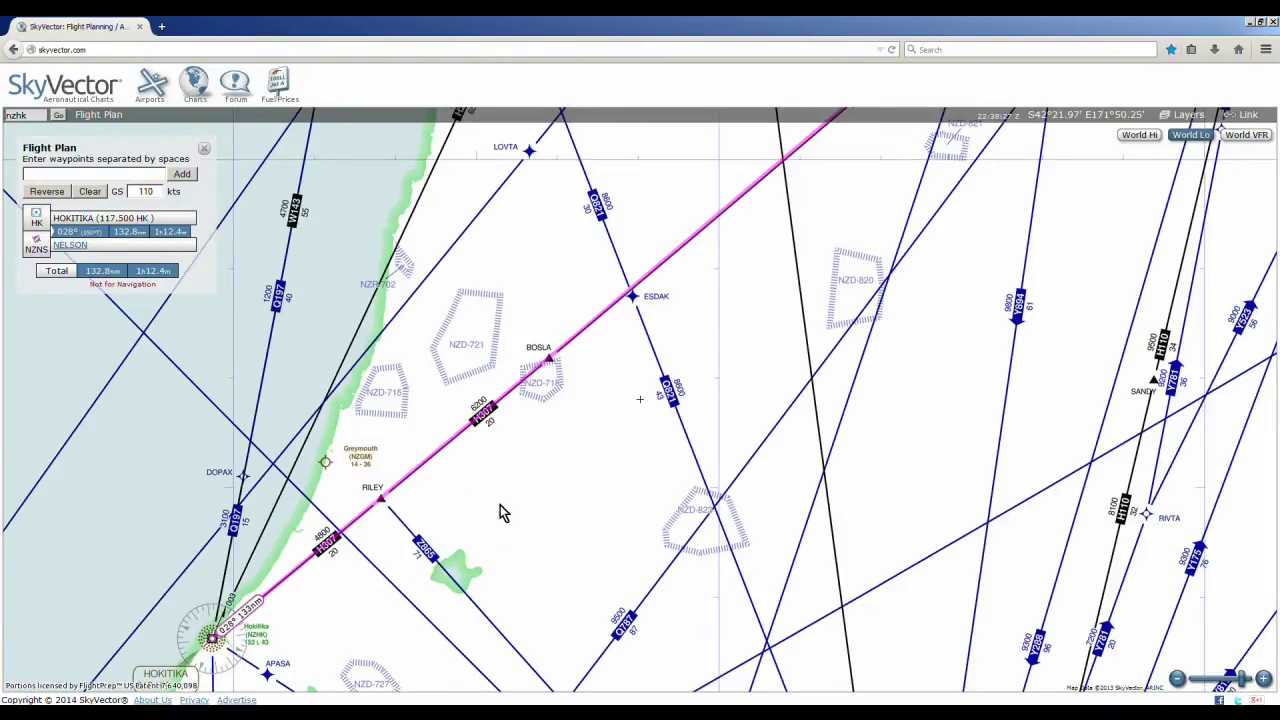
{"action": "mouse_move", "coordinate": [571, 434]}
{"action": "left_mouse_down"}
{"action": "mouse_move", "coordinate": [508, 517]}
{"action": "mouse_move", "coordinate": [560, 449]}
{"action": "left_mouse_up"}
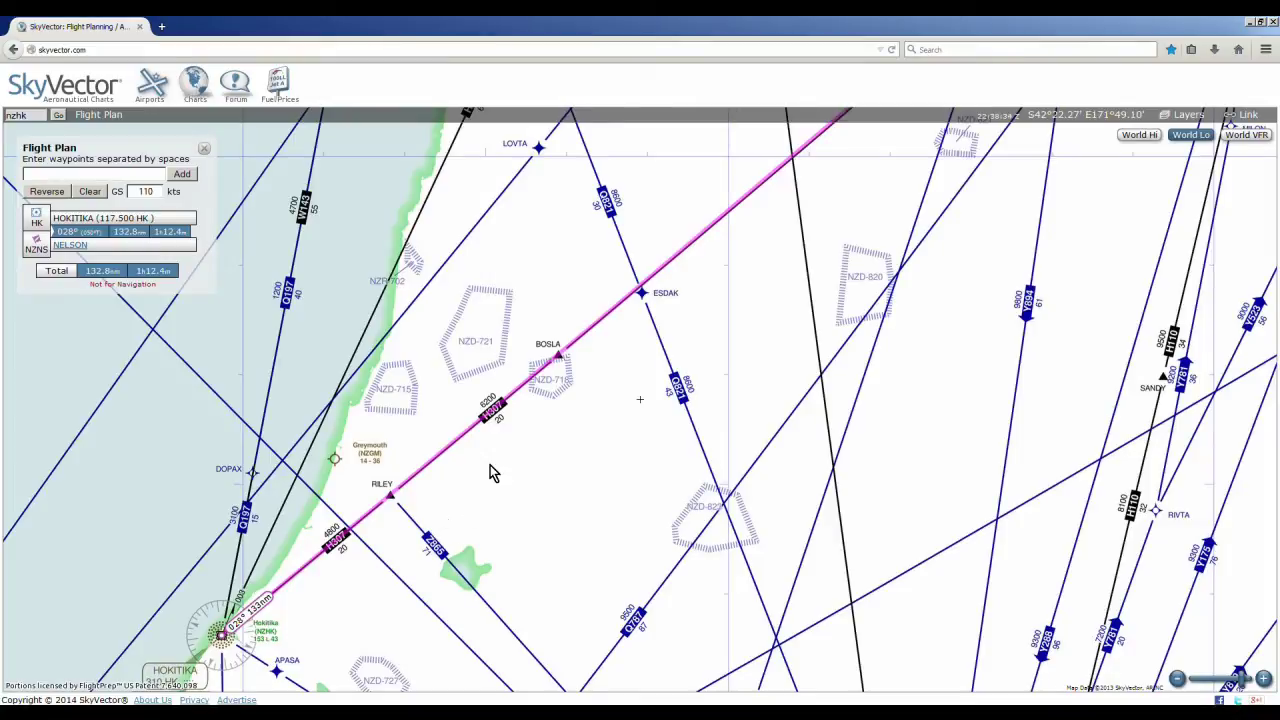
{"action": "left_click_drag", "start_coordinate": [493, 444], "coordinate": [491, 459]}
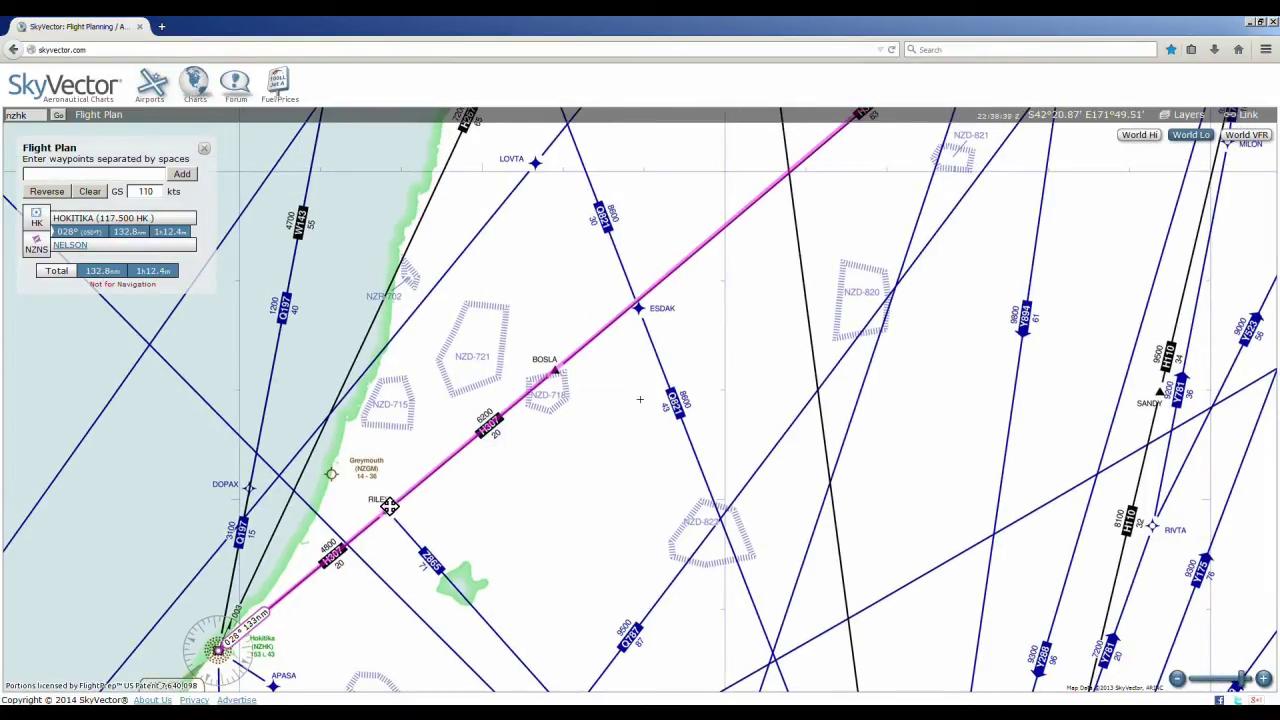
{"action": "left_click_drag", "start_coordinate": [602, 412], "coordinate": [488, 505]}
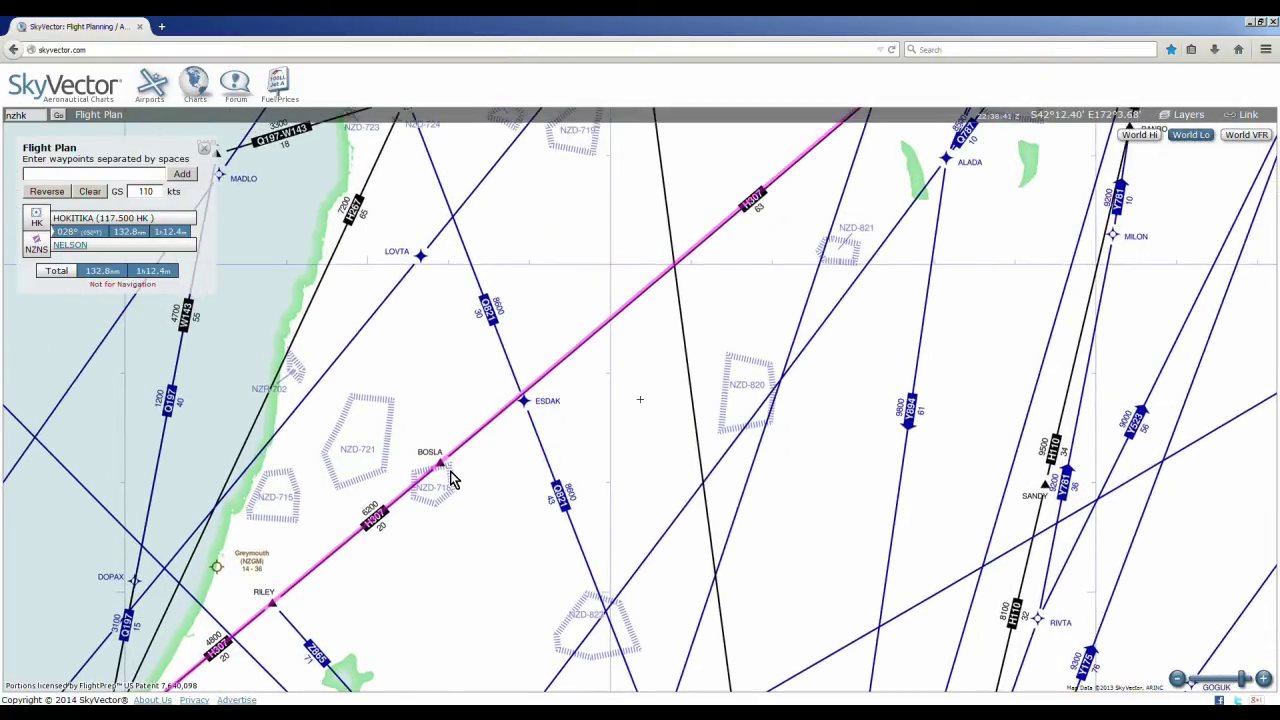
{"action": "left_click_drag", "start_coordinate": [517, 434], "coordinate": [484, 487]}
{"action": "left_click_drag", "start_coordinate": [661, 364], "coordinate": [549, 436]}
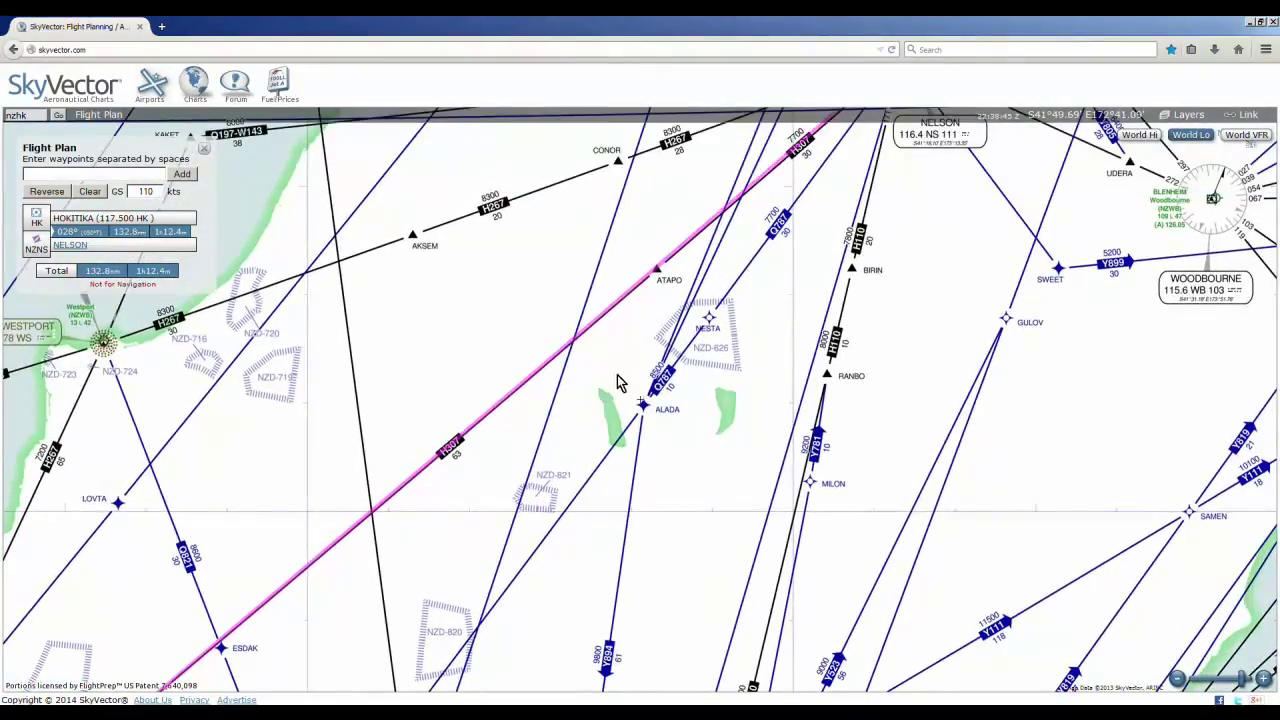
{"action": "left_click_drag", "start_coordinate": [663, 285], "coordinate": [596, 349]}
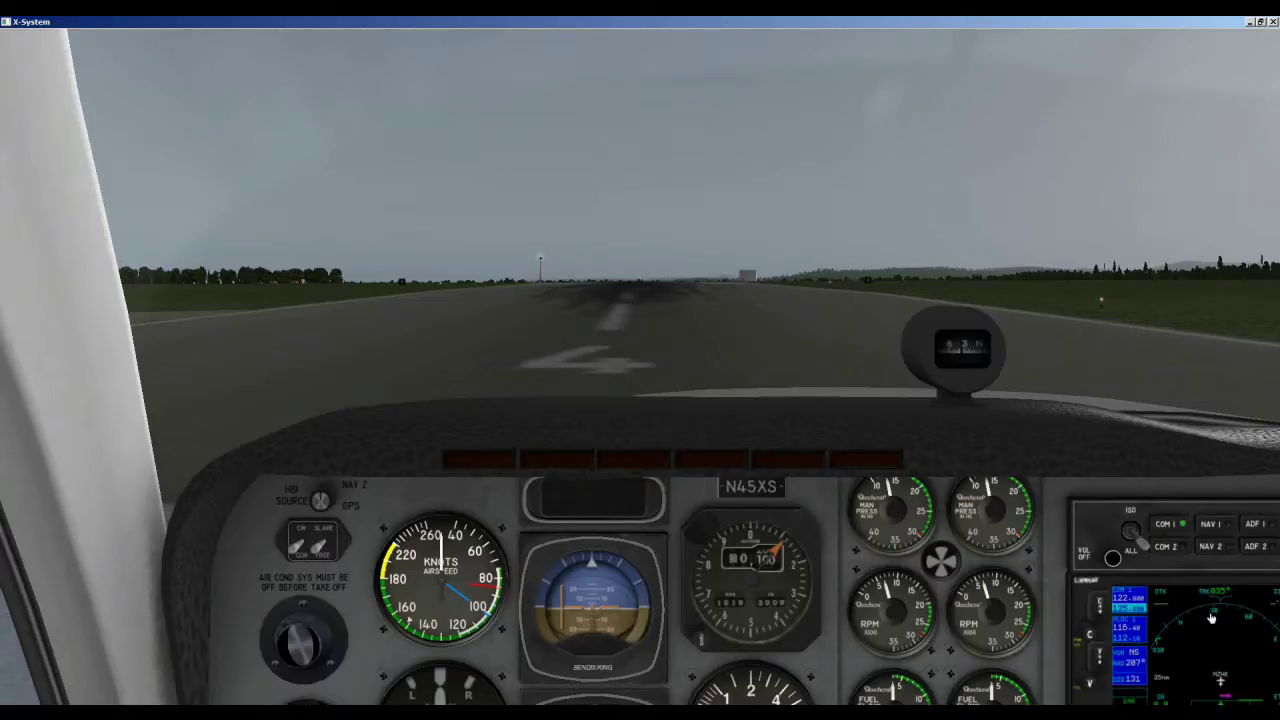
Switch to X-Plane, enlarge the 530 GPS and activate the first waypoint line of its active flight plan
{"action": "left_click", "coordinate": [1211, 618]}
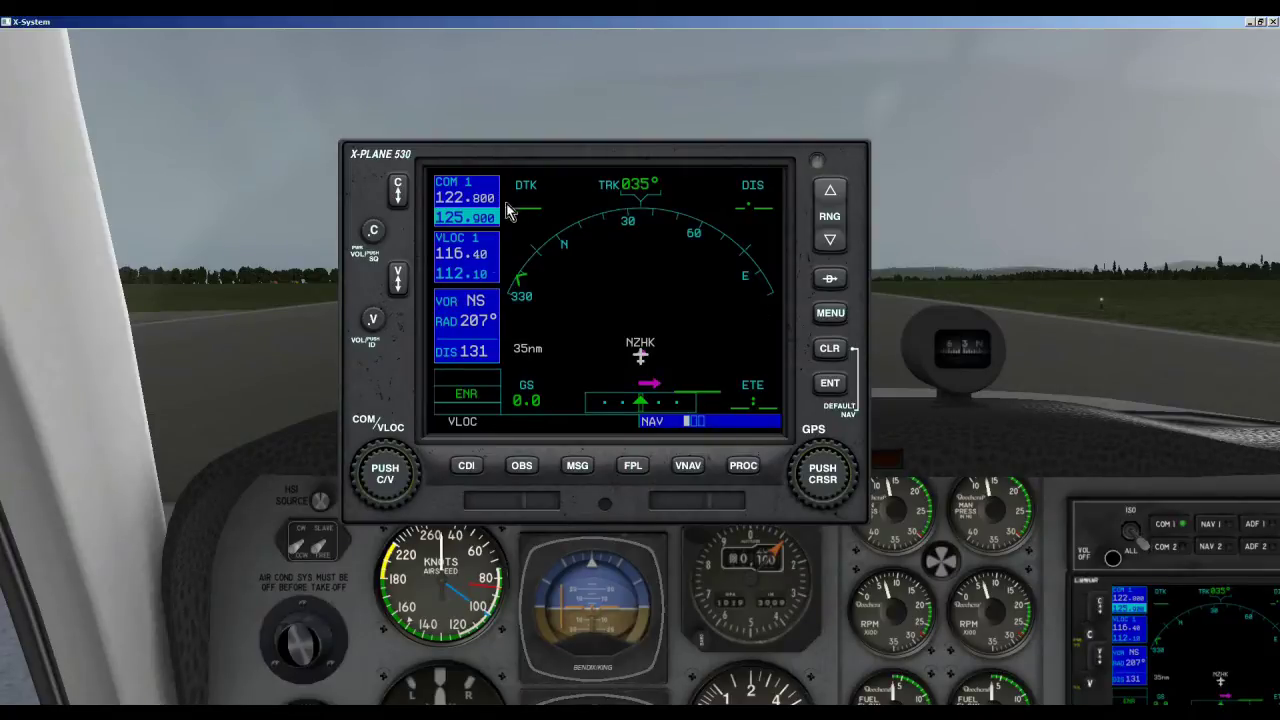
{"action": "left_click", "coordinate": [634, 467]}
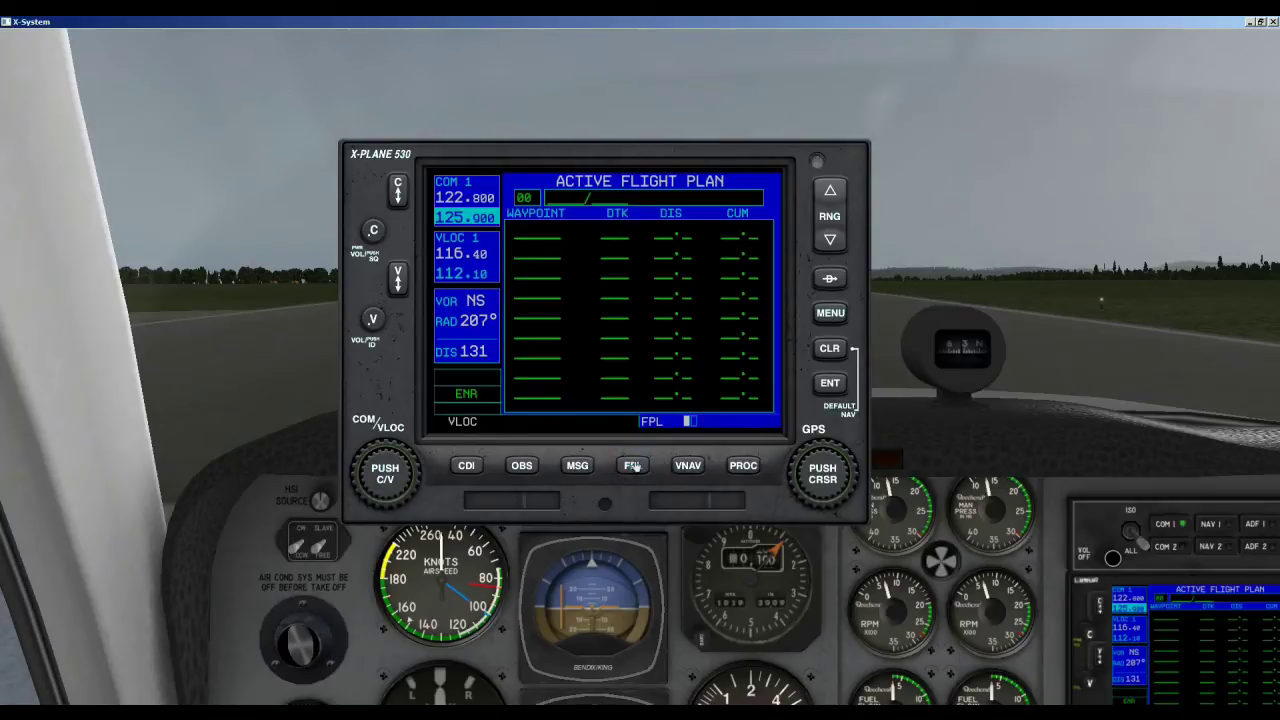
{"action": "left_click", "coordinate": [819, 477]}
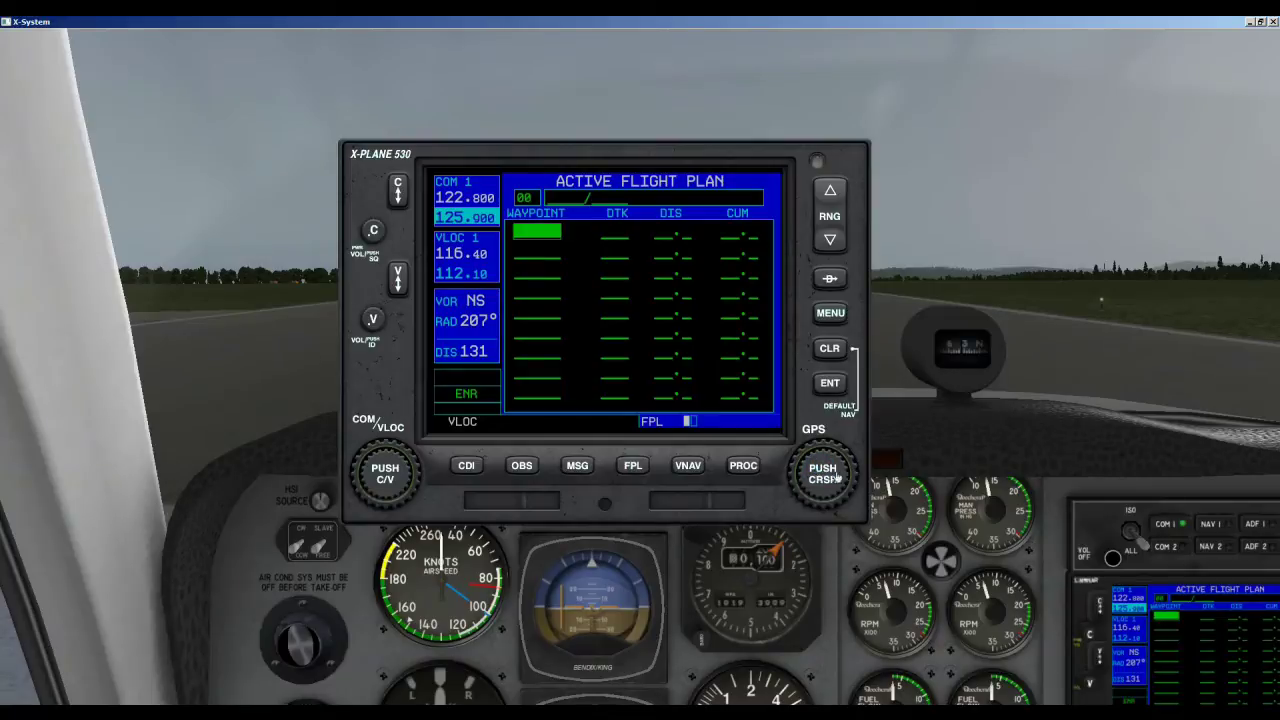
Enter R and I as the first two letters of the first waypoint's identifier
{"action": "left_click", "coordinate": [848, 470]}
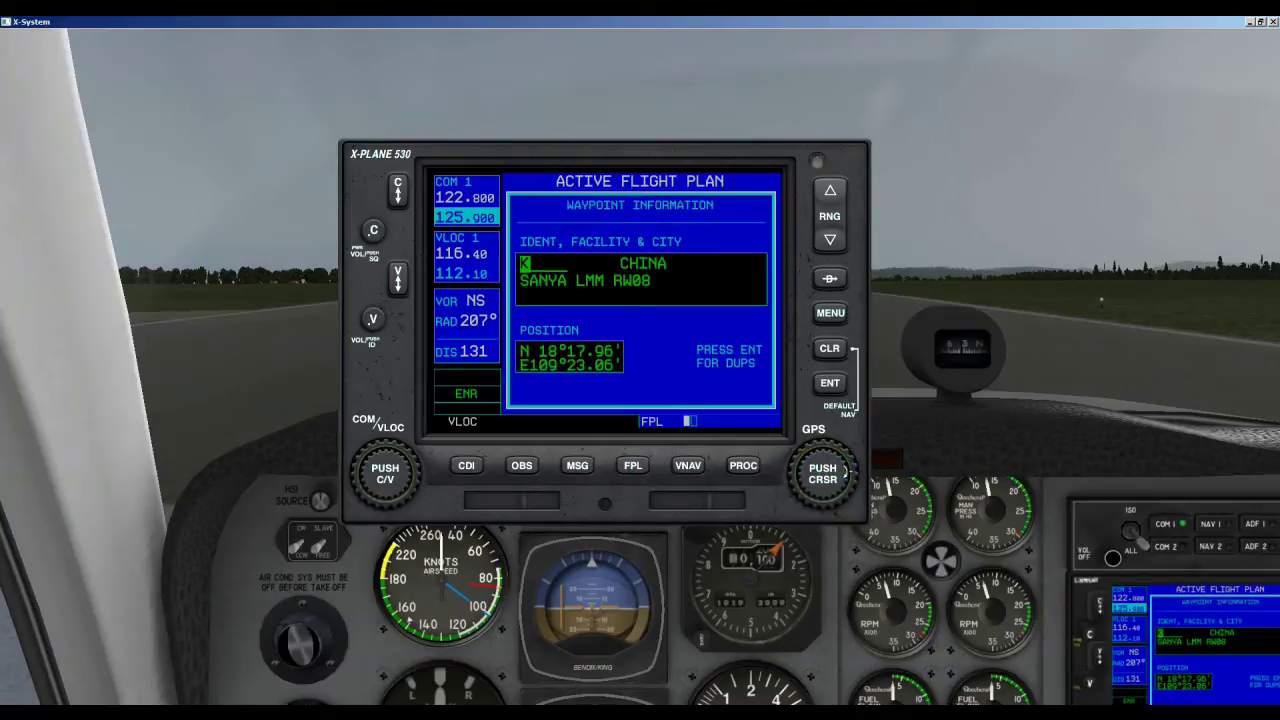
{"action": "left_click", "coordinate": [848, 470]}
{"action": "left_click", "coordinate": [848, 470]}
{"action": "left_click", "coordinate": [848, 470]}
{"action": "left_click", "coordinate": [848, 470]}
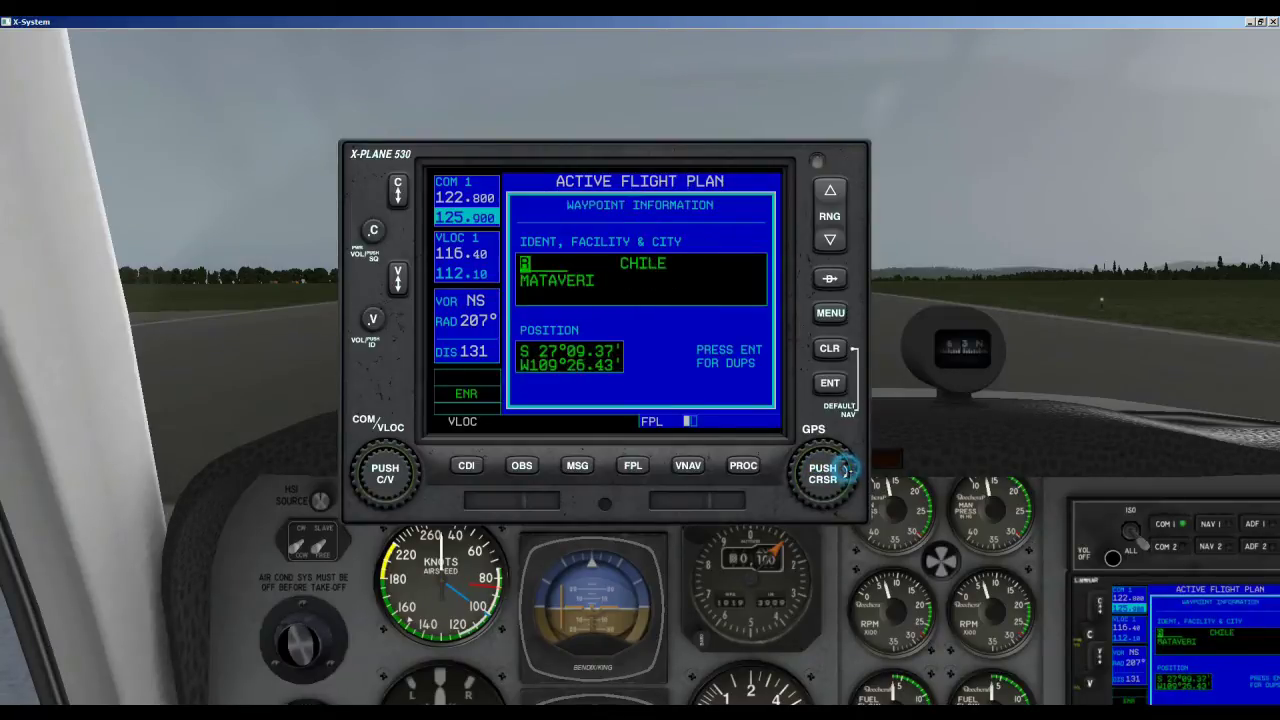
{"action": "left_click", "coordinate": [845, 476]}
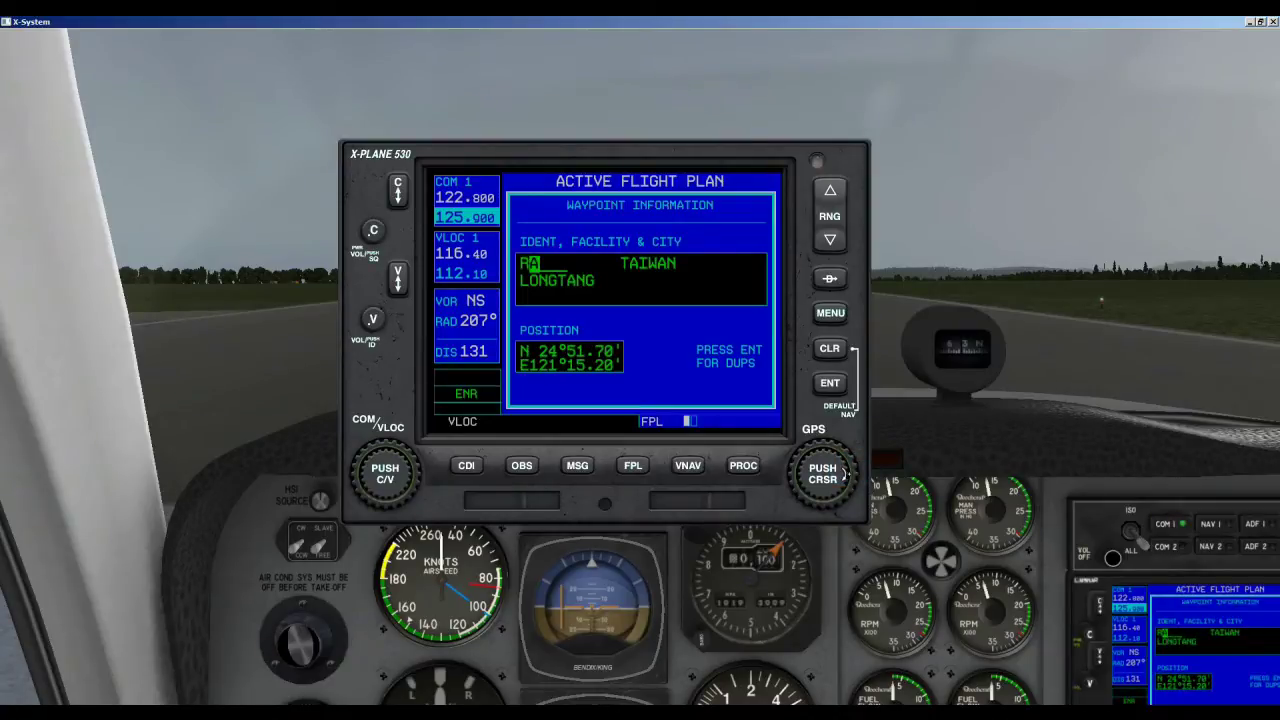
{"action": "left_click", "coordinate": [845, 474]}
{"action": "left_click", "coordinate": [845, 474]}
{"action": "left_click", "coordinate": [845, 472]}
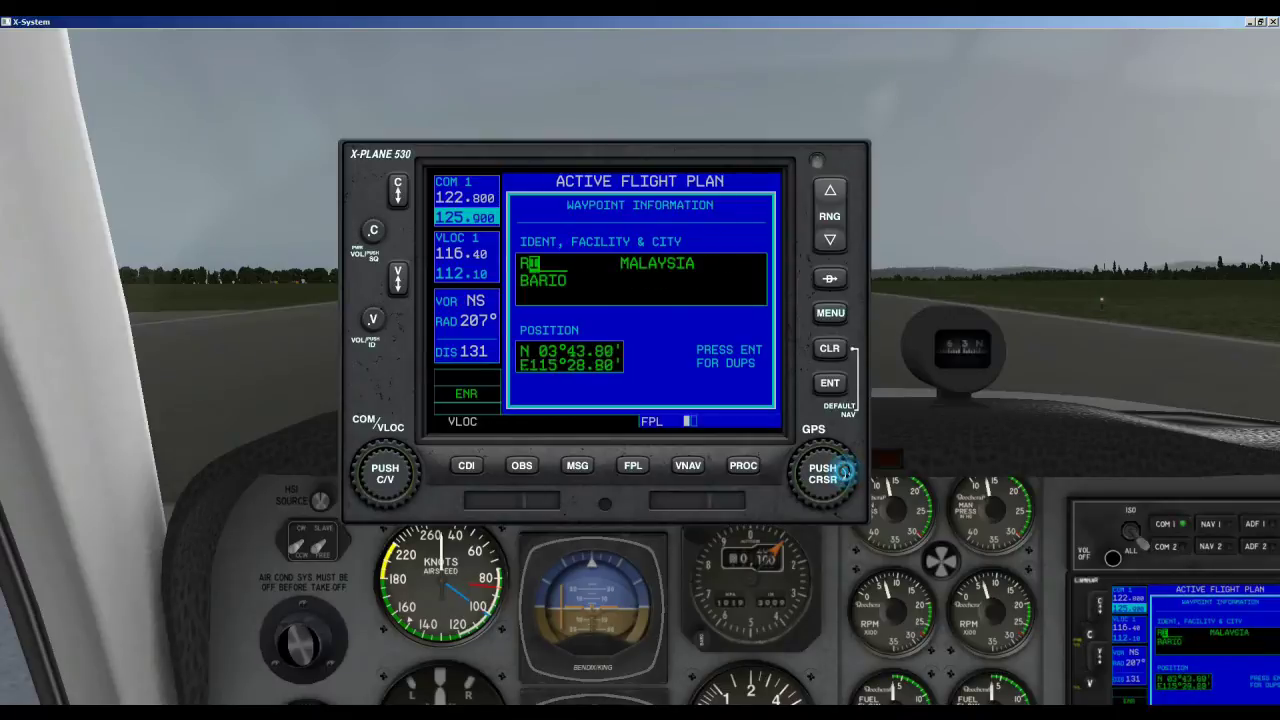
Complete the first waypoint's identifier as RILEY by entering the letters L, E and Y
{"action": "left_click", "coordinate": [852, 475]}
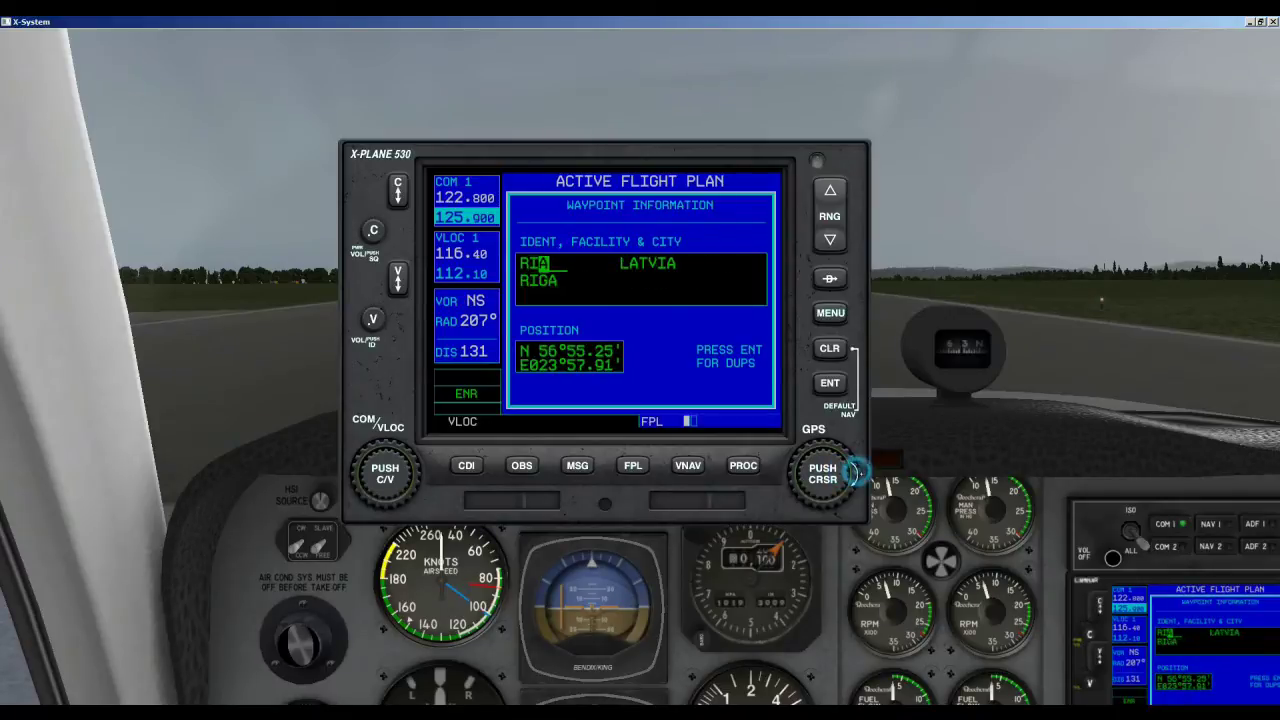
{"action": "left_click", "coordinate": [845, 475]}
{"action": "left_click", "coordinate": [845, 475]}
{"action": "left_click", "coordinate": [844, 474]}
{"action": "left_click", "coordinate": [845, 474]}
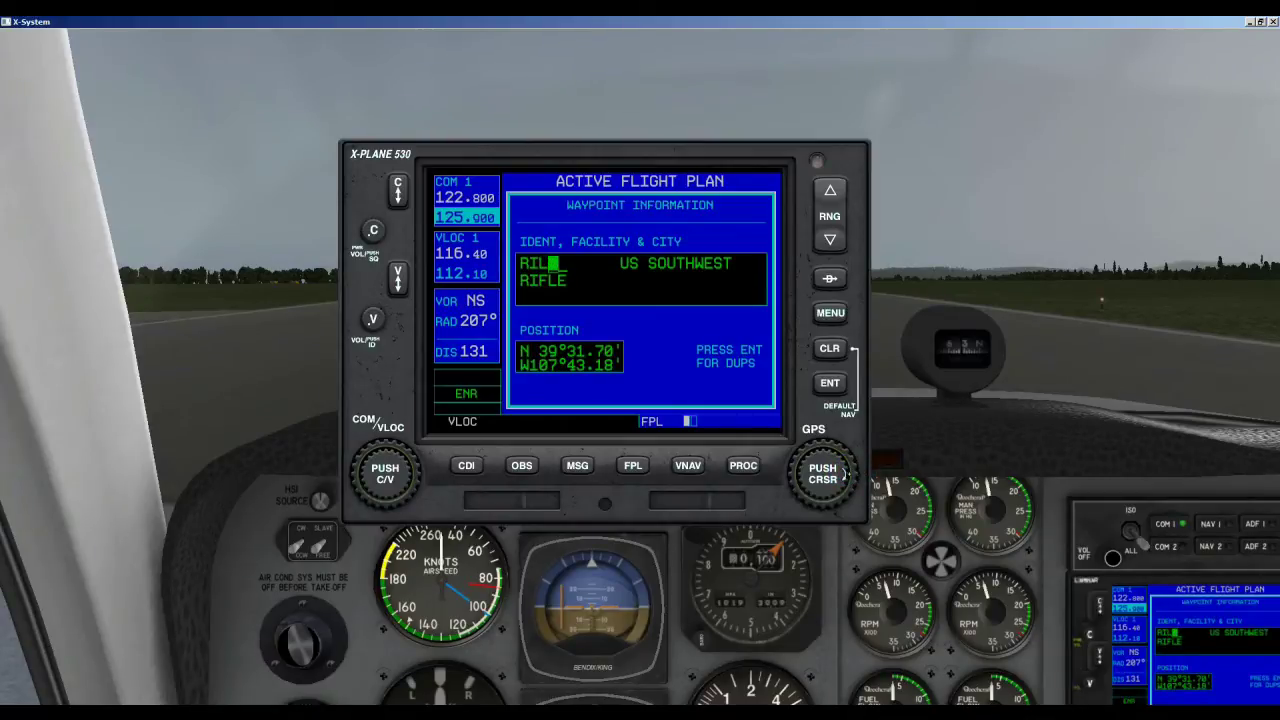
{"action": "left_click", "coordinate": [845, 475]}
{"action": "left_click", "coordinate": [845, 475]}
{"action": "left_click", "coordinate": [845, 475]}
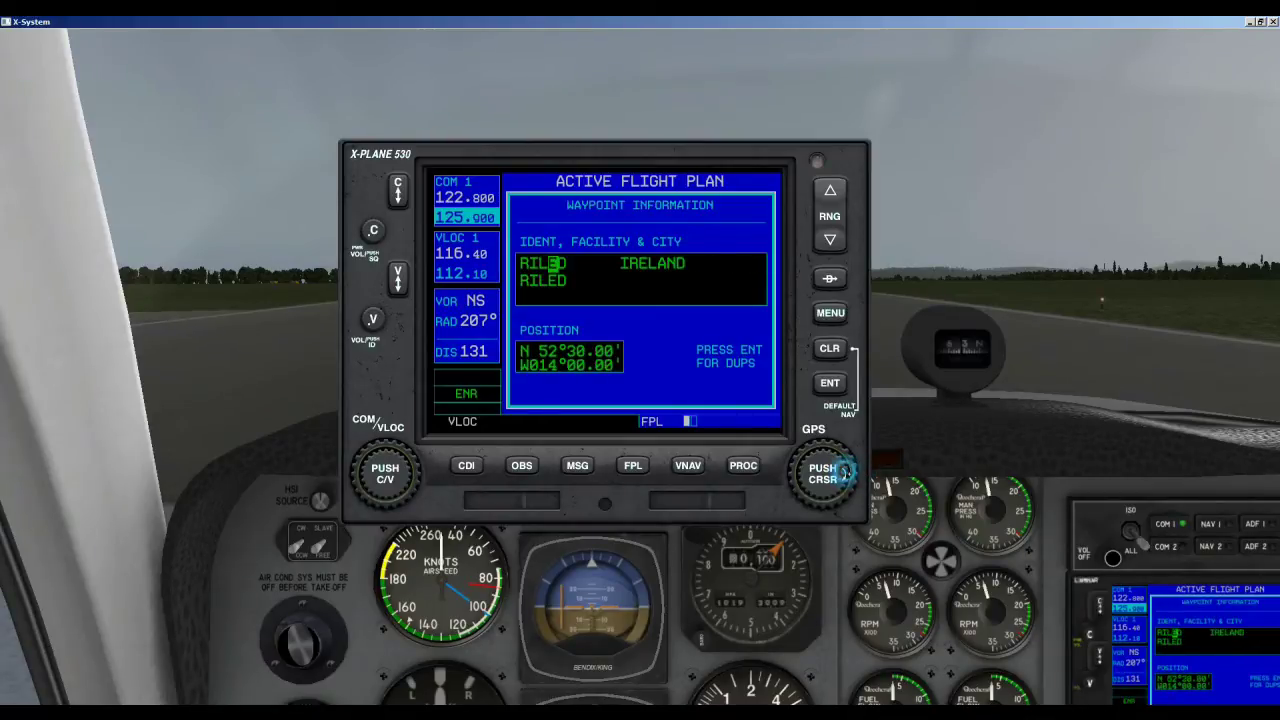
{"action": "left_click", "coordinate": [828, 480]}
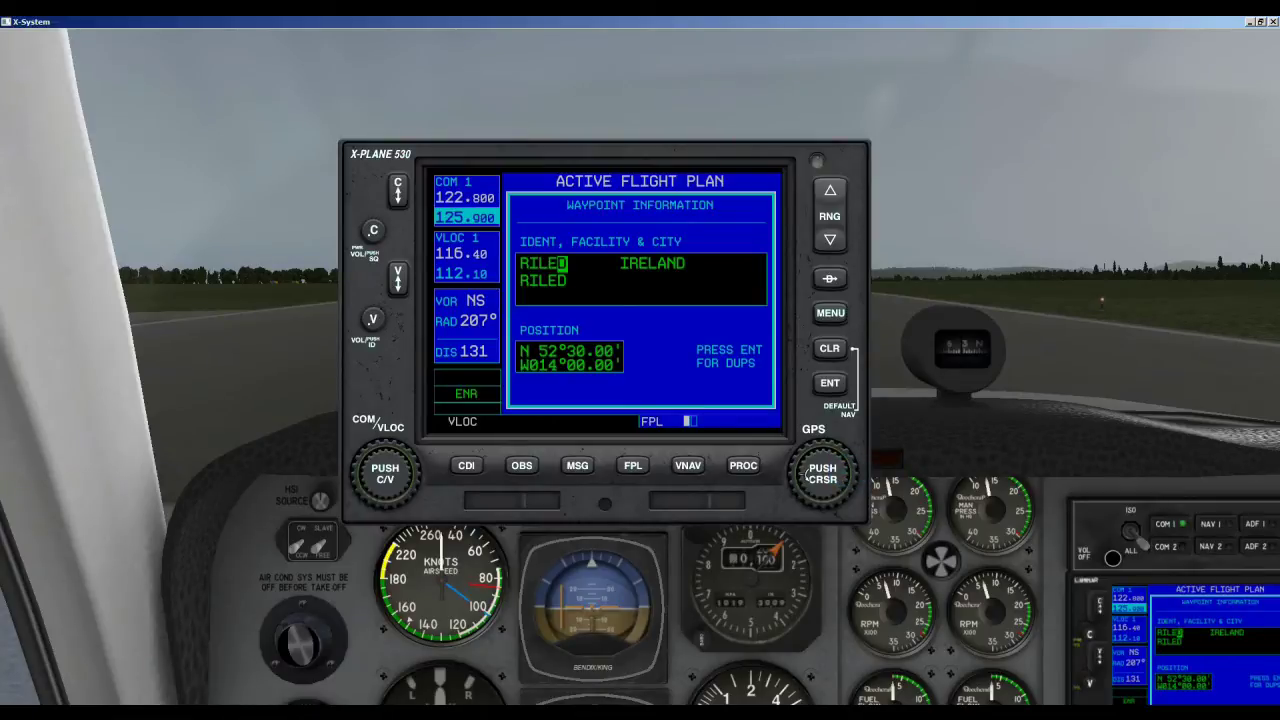
{"action": "scroll", "coordinate": [808, 472], "scroll_direction": "down", "scroll_amount": 5}
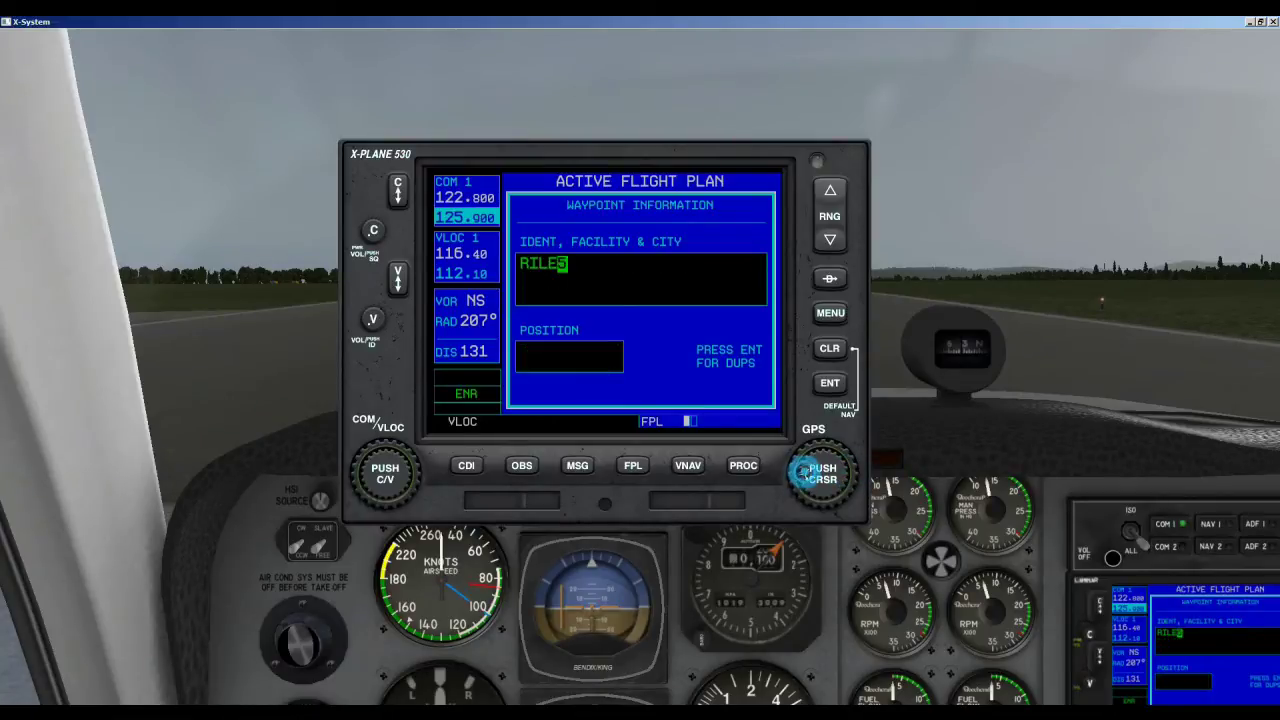
{"action": "scroll", "coordinate": [806, 472], "scroll_direction": "down", "scroll_amount": 4}
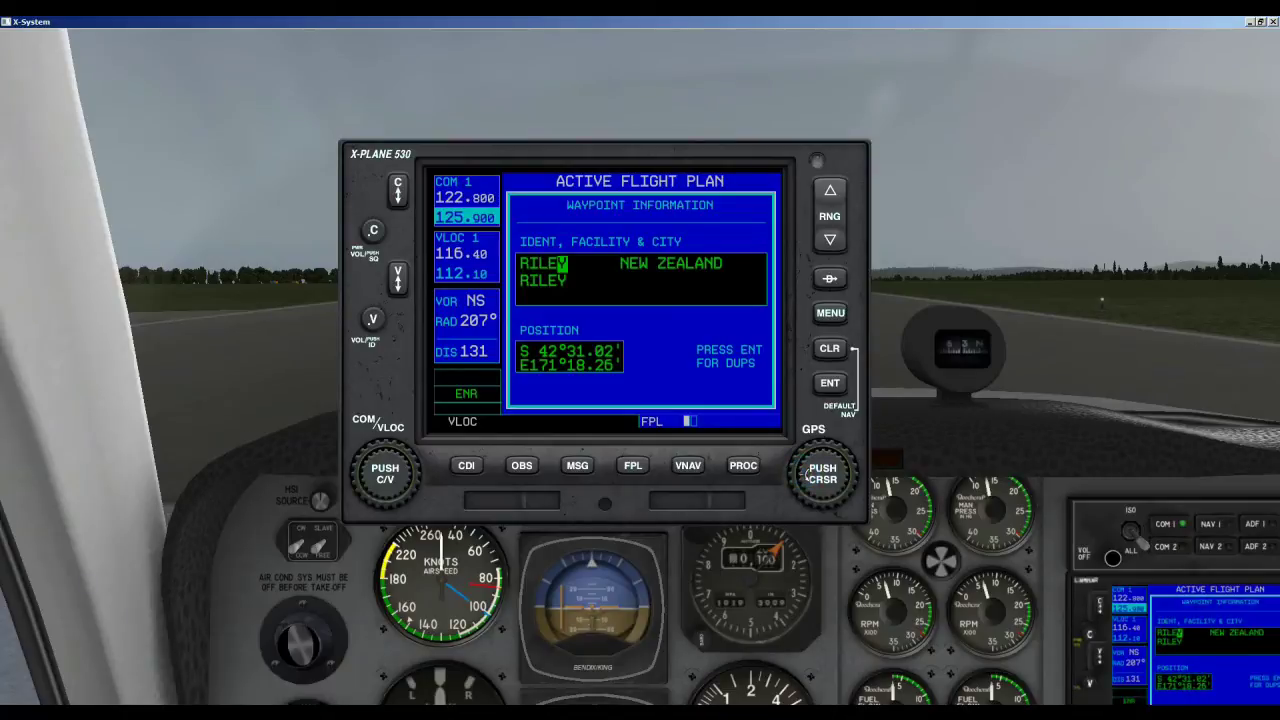
Choose the New Zealand intersection among the RILEY duplicates and accept it as the first flight plan waypoint
{"action": "left_click", "coordinate": [832, 383]}
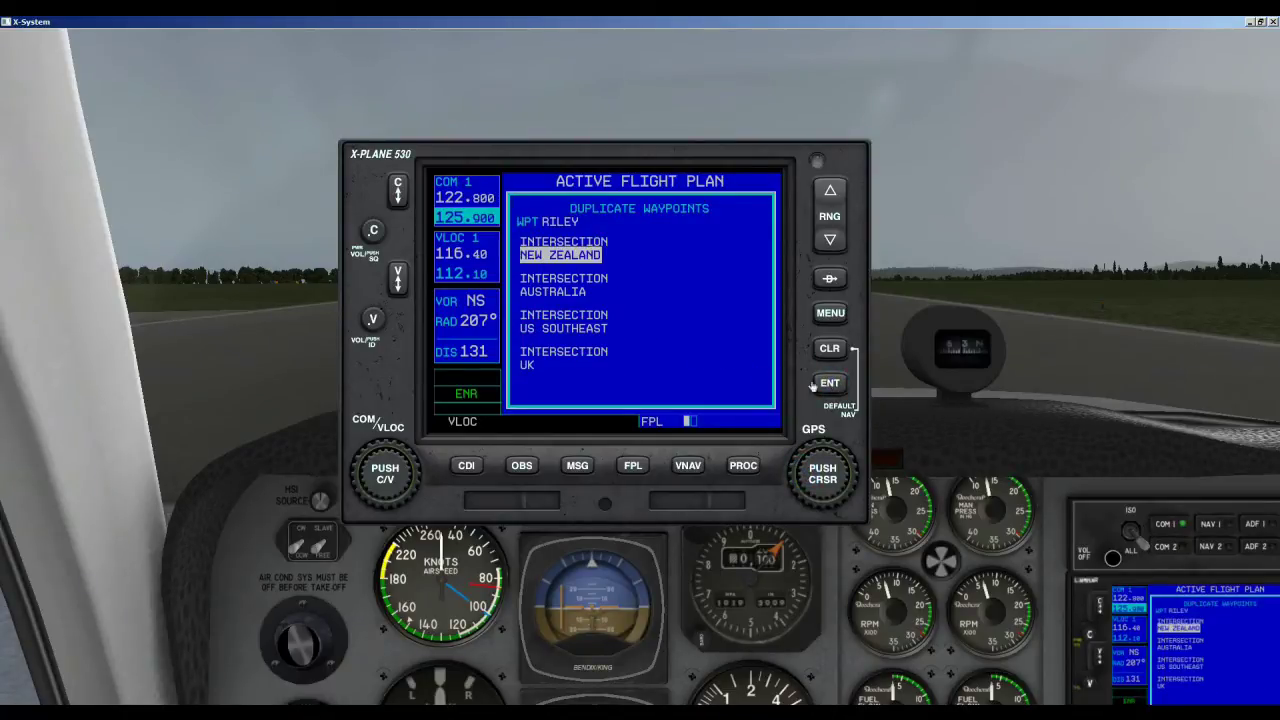
{"action": "left_click", "coordinate": [829, 384]}
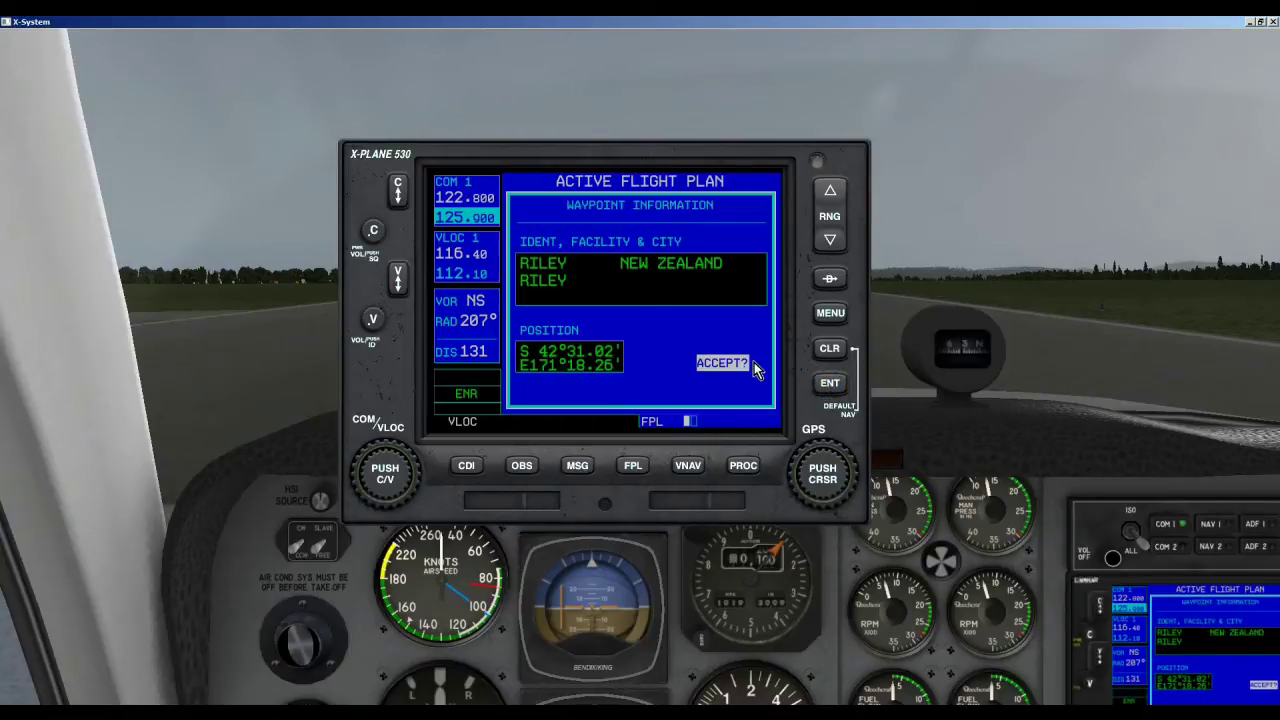
{"action": "left_click", "coordinate": [830, 386]}
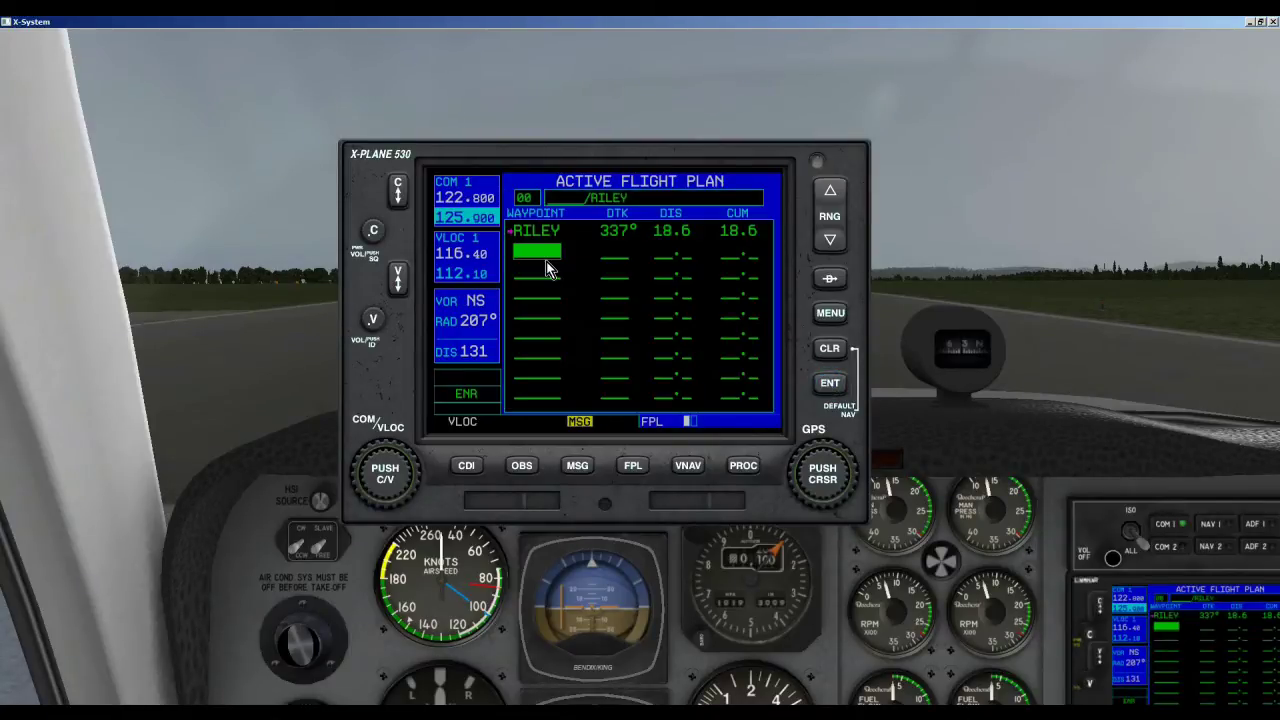
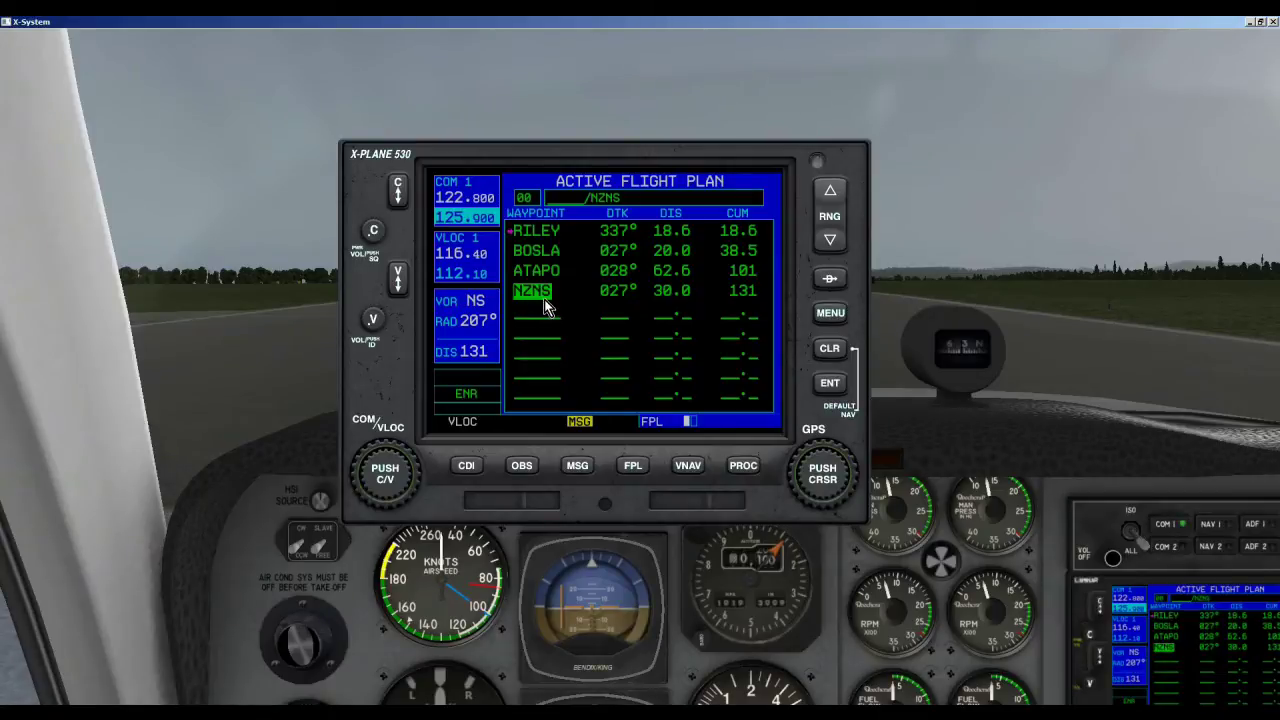
Load the RNAV02 GPS approach for NZNS with the GUARD transition into the flight plan
{"action": "left_click", "coordinate": [743, 466]}
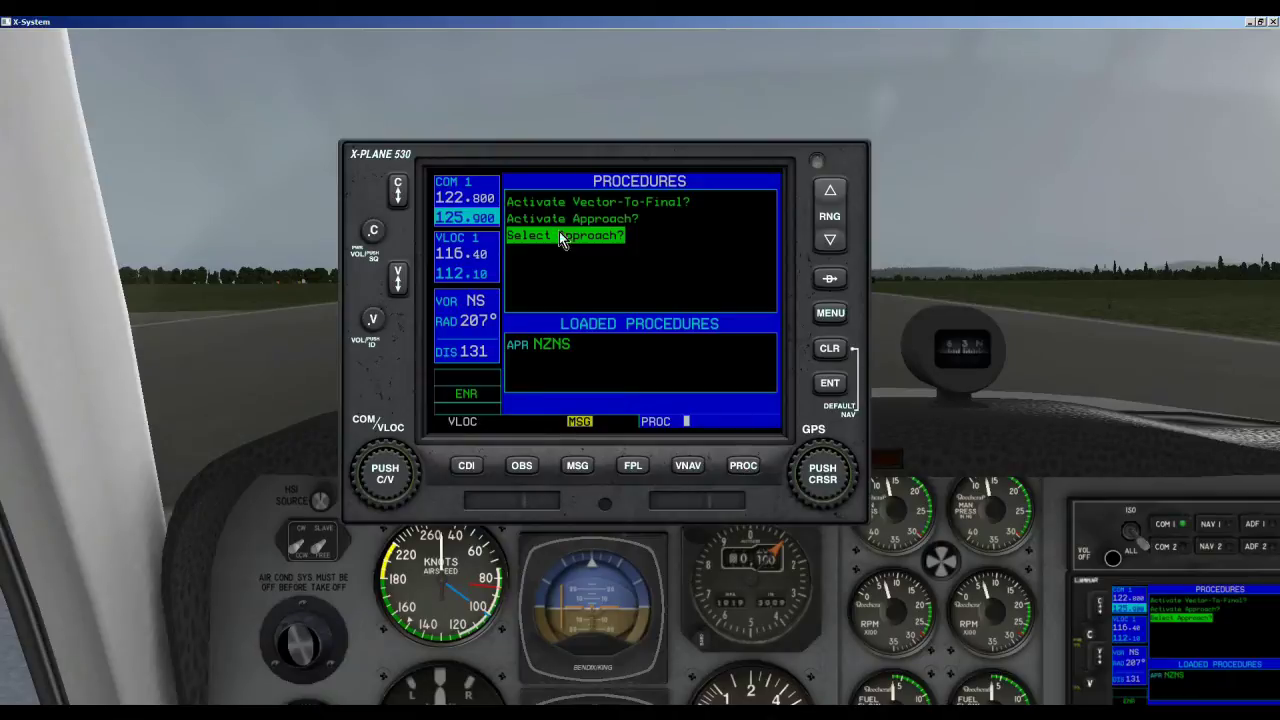
{"action": "left_click", "coordinate": [831, 385]}
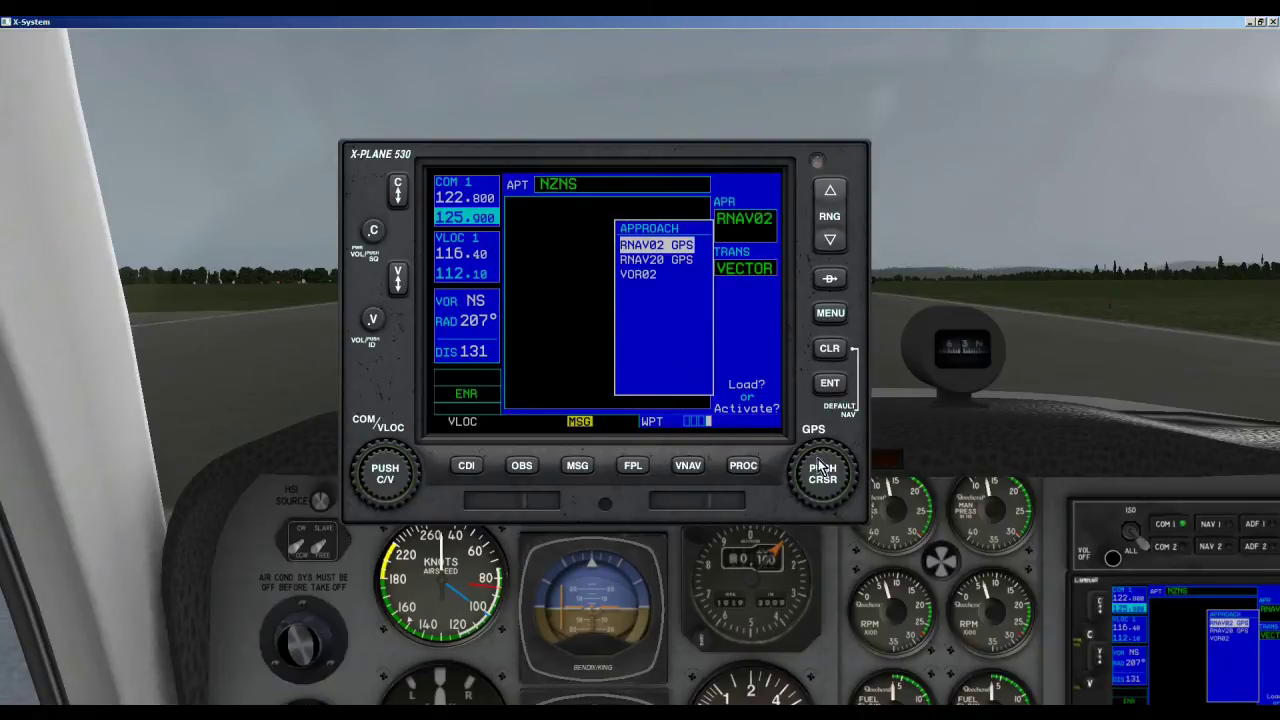
{"action": "left_click", "coordinate": [830, 388]}
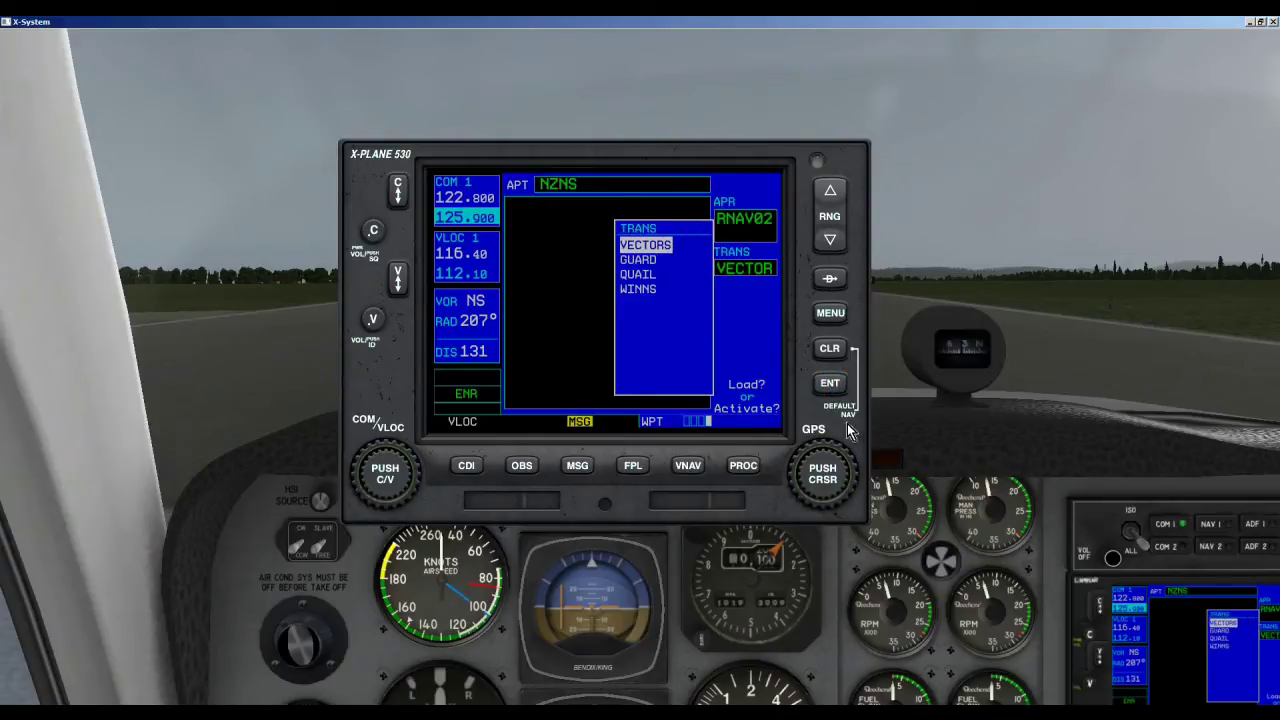
{"action": "left_click", "coordinate": [860, 470]}
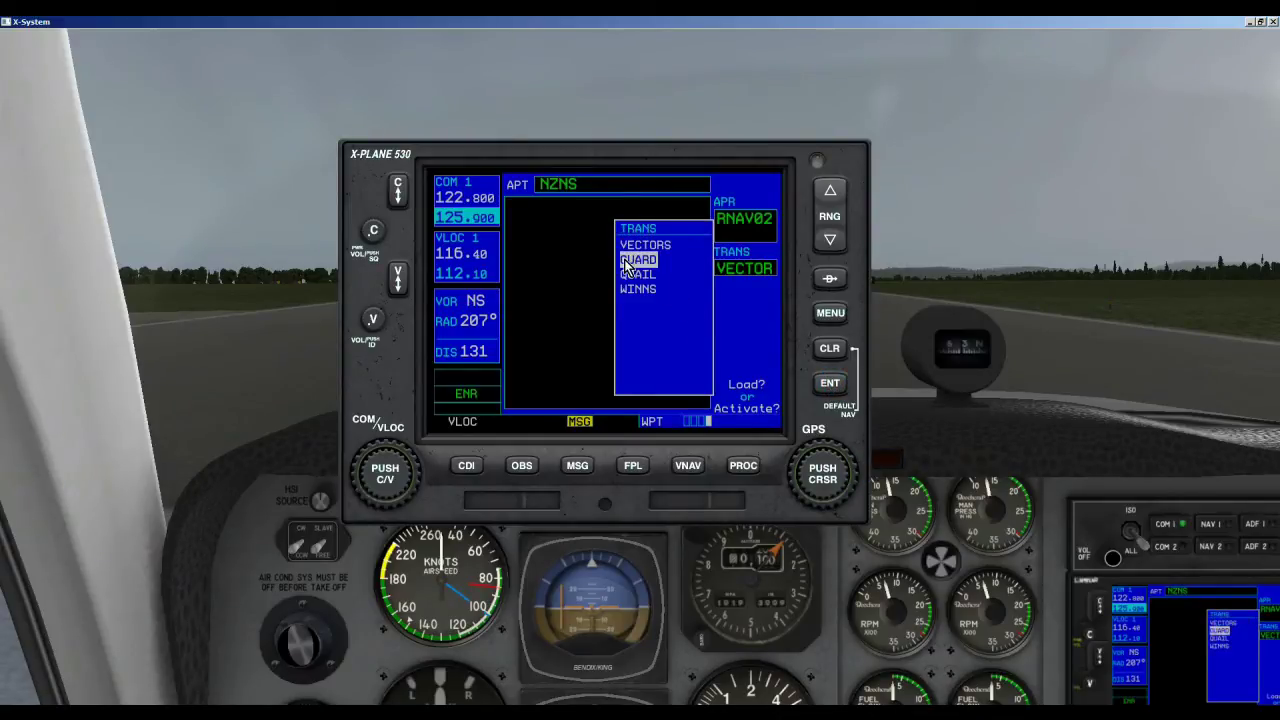
{"action": "left_click", "coordinate": [829, 385]}
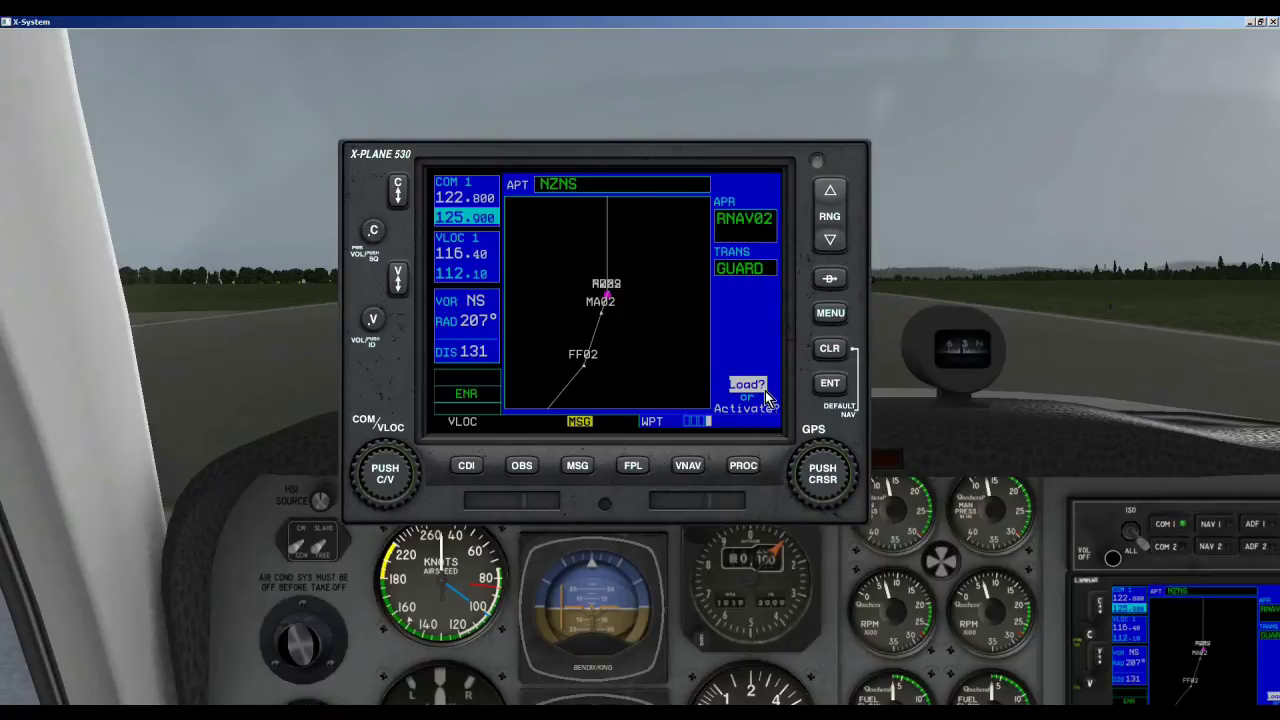
{"action": "left_click", "coordinate": [832, 386]}
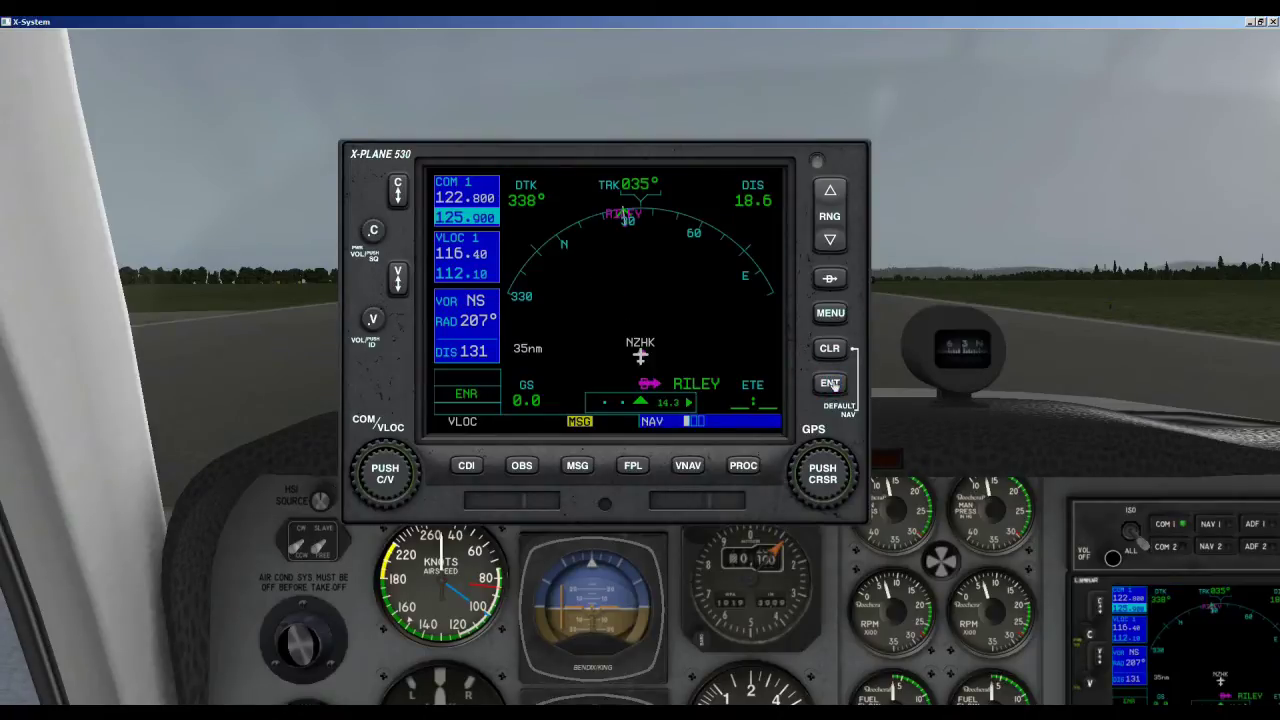
Remove the NZNS waypoint that precedes the RNAV02 approach from the active flight plan
{"action": "left_click", "coordinate": [636, 470]}
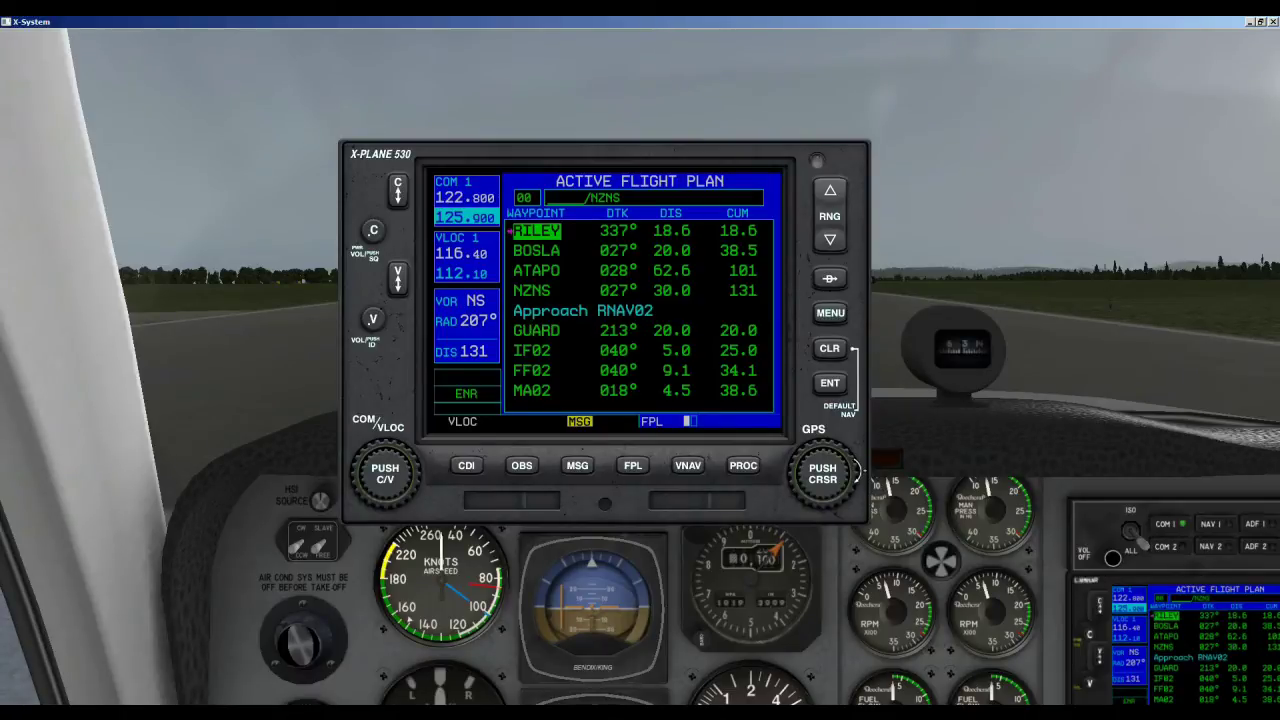
{"action": "scroll", "coordinate": [858, 472], "scroll_direction": "down", "scroll_amount": 3}
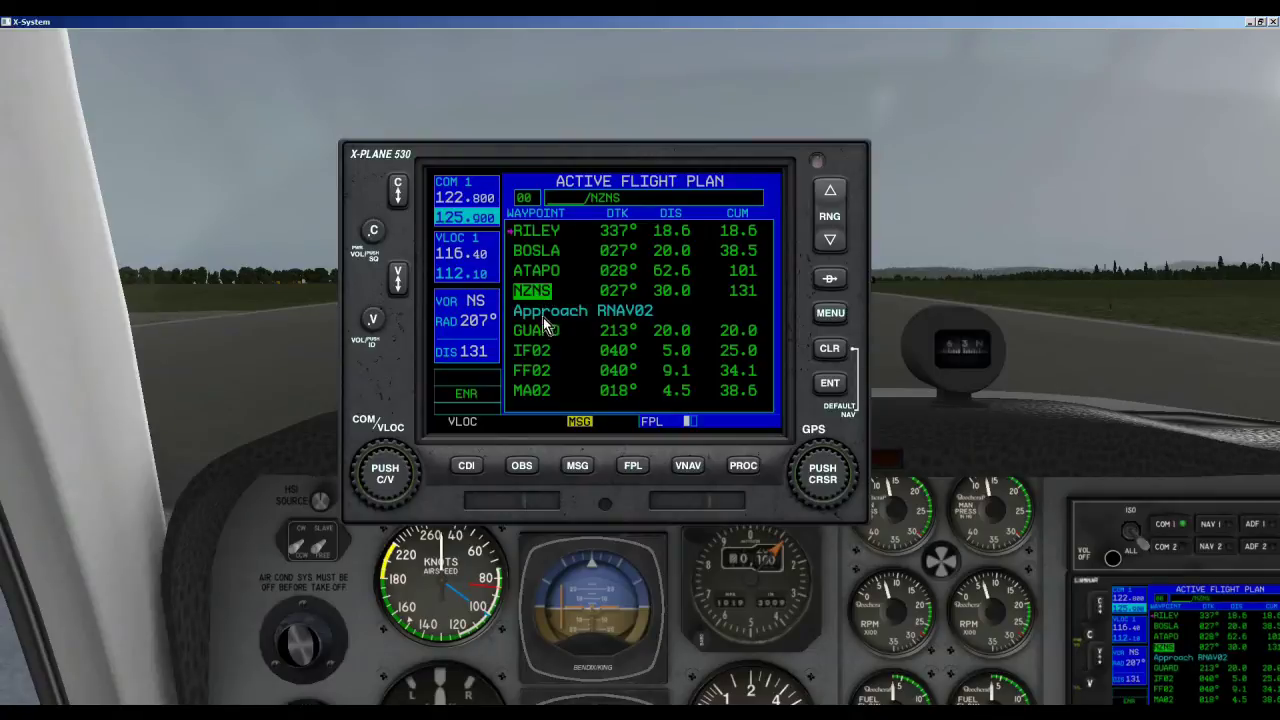
{"action": "left_click", "coordinate": [833, 350]}
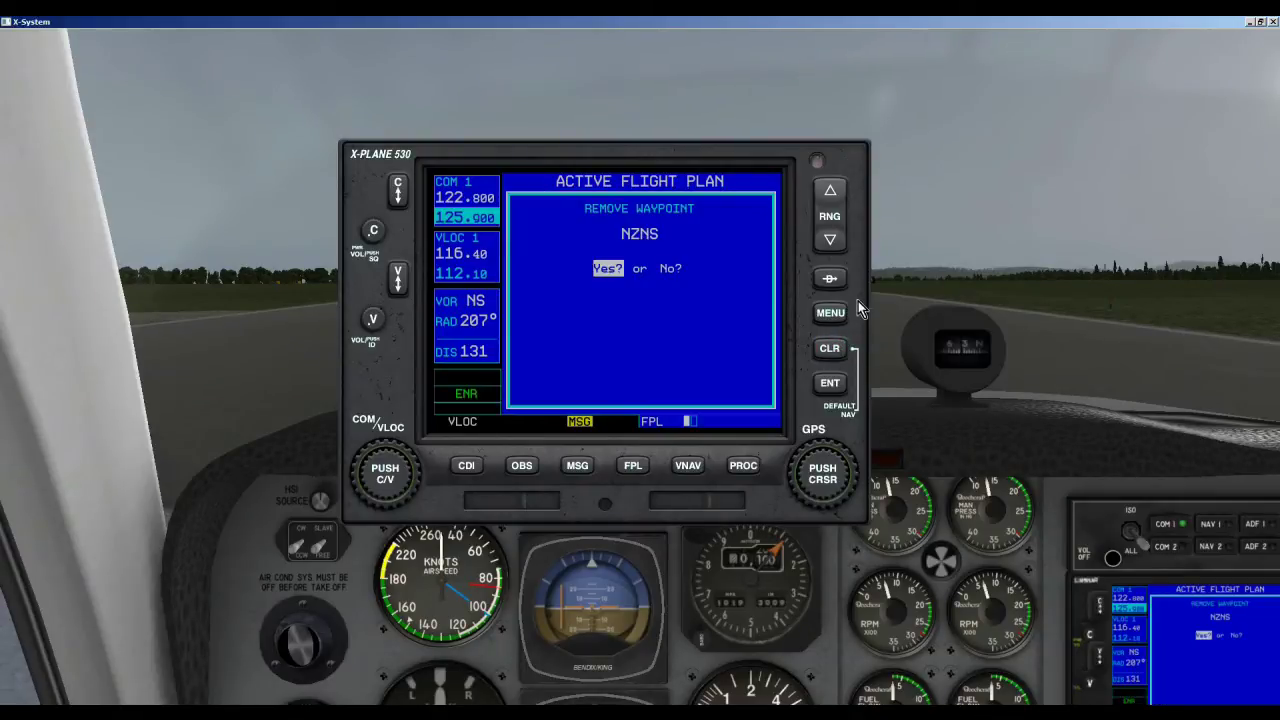
{"action": "left_click", "coordinate": [836, 384]}
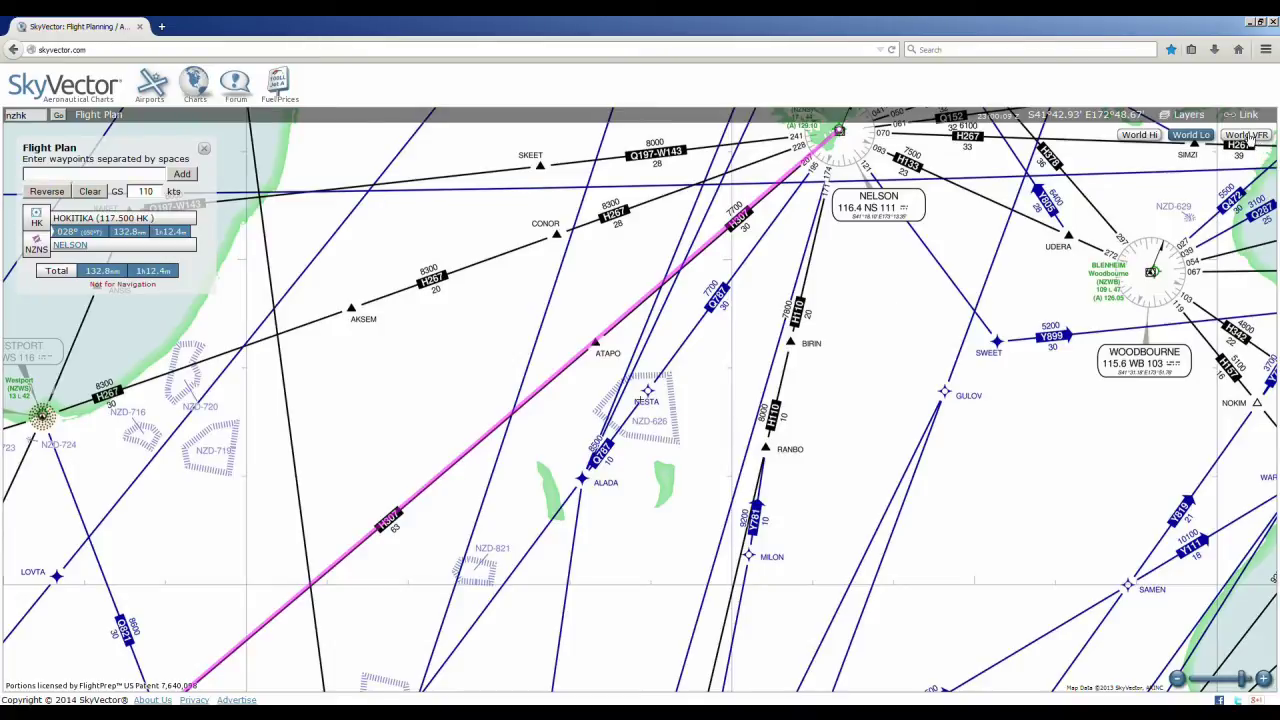
Switch to SkyVector, change the chart to World VFR and examine the terrain and its elevations along the Hokitika to Nelson route
{"action": "left_click", "coordinate": [1249, 140]}
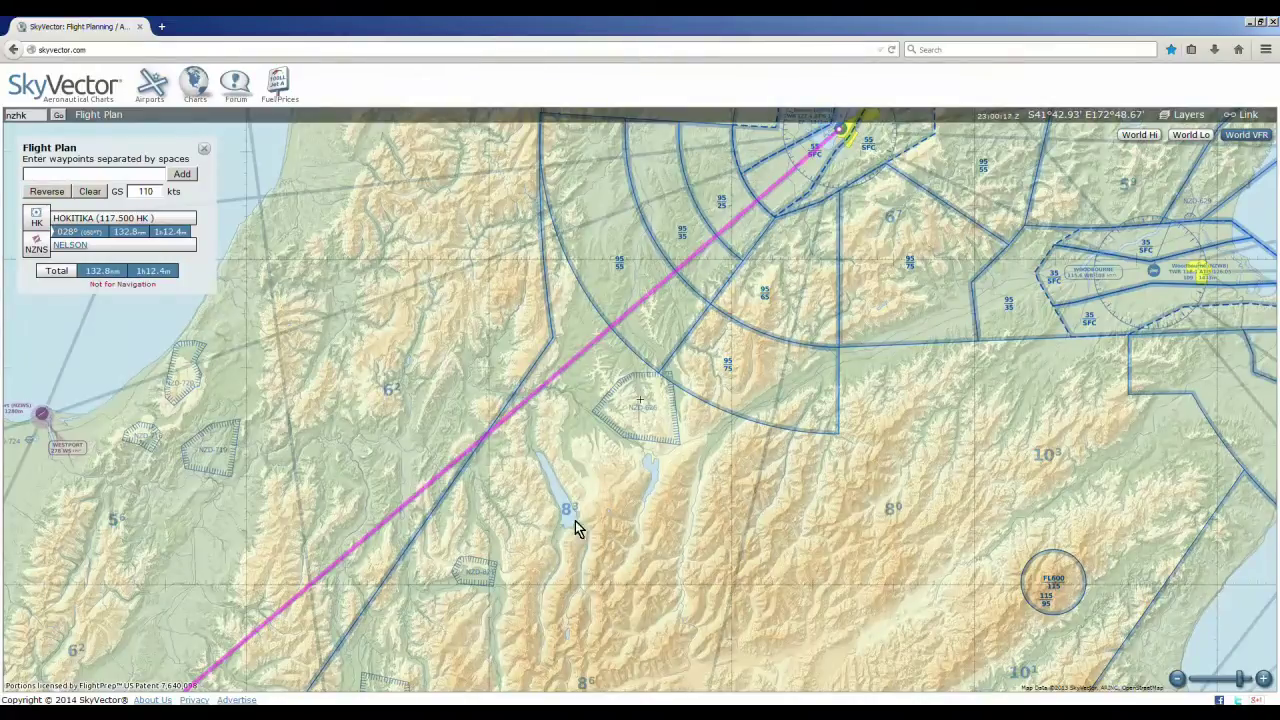
{"action": "scroll", "coordinate": [555, 445], "scroll_direction": "down", "scroll_amount": 1}
{"action": "scroll", "coordinate": [555, 448], "scroll_direction": "down", "scroll_amount": 1}
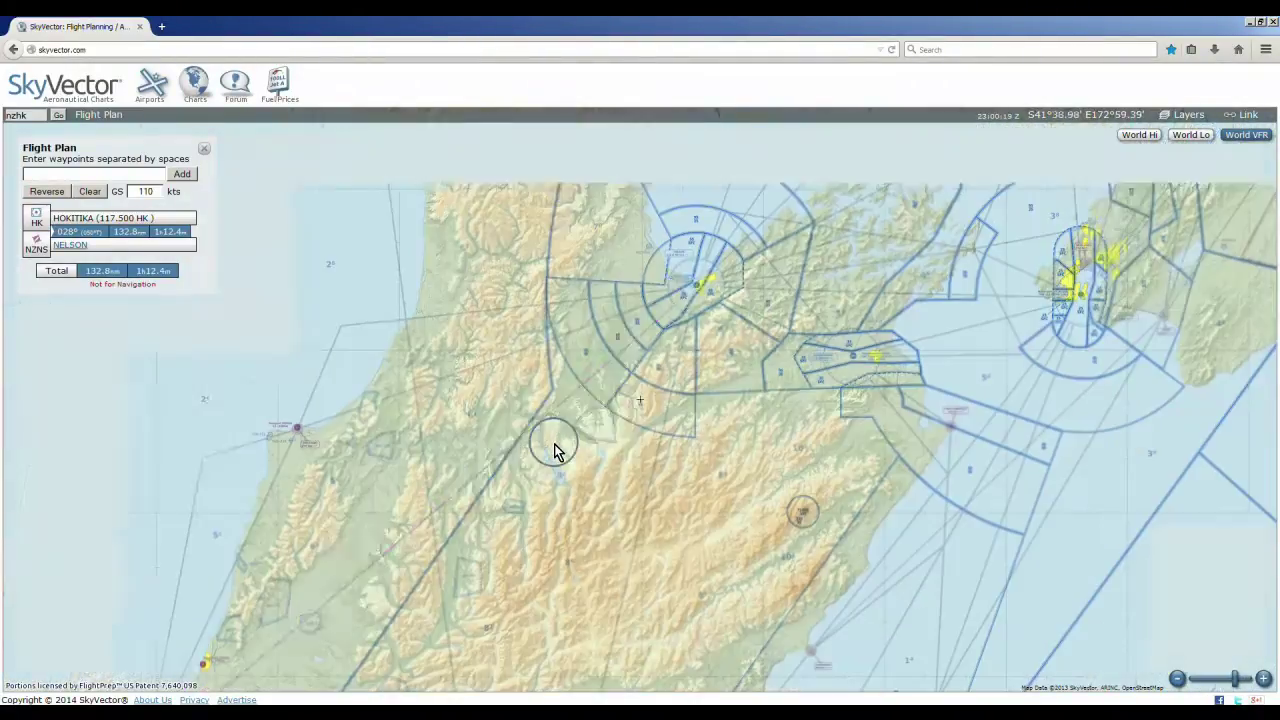
{"action": "left_click_drag", "start_coordinate": [443, 486], "coordinate": [500, 343]}
{"action": "left_click_drag", "start_coordinate": [387, 461], "coordinate": [377, 543]}
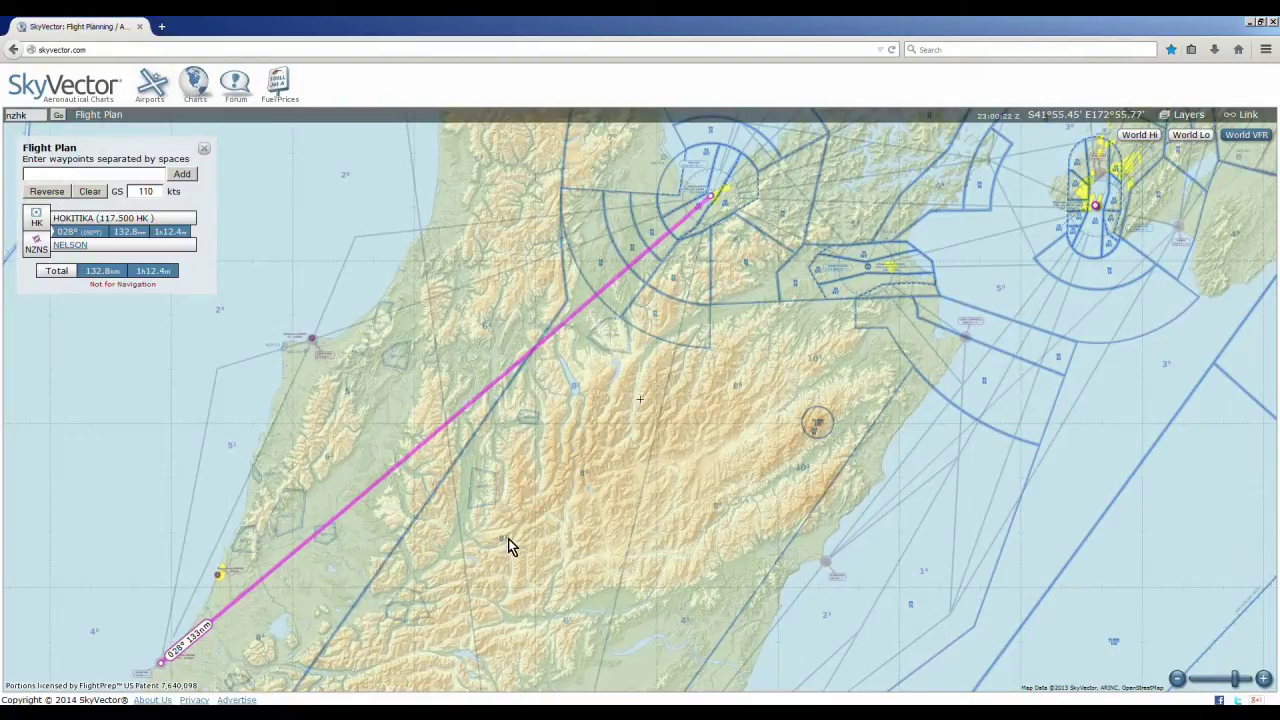
{"action": "scroll", "coordinate": [617, 394], "scroll_direction": "down", "scroll_amount": 1}
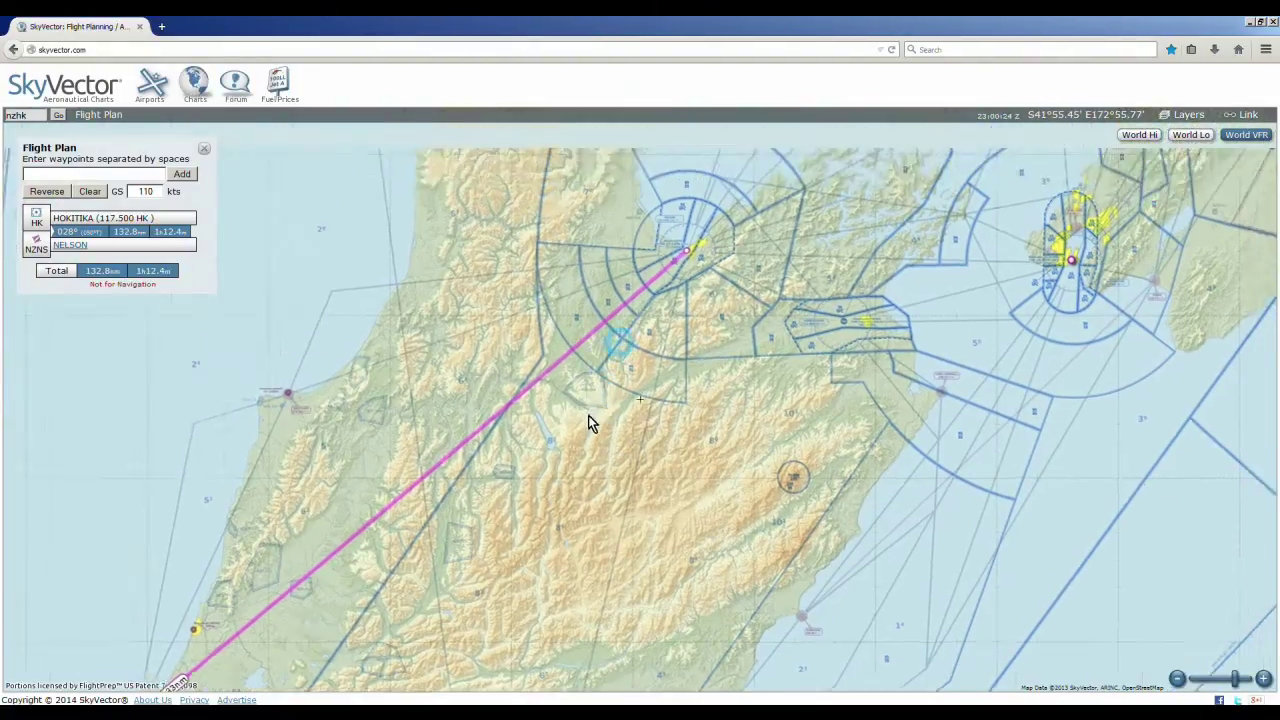
{"action": "scroll", "coordinate": [586, 420], "scroll_direction": "up", "scroll_amount": 1}
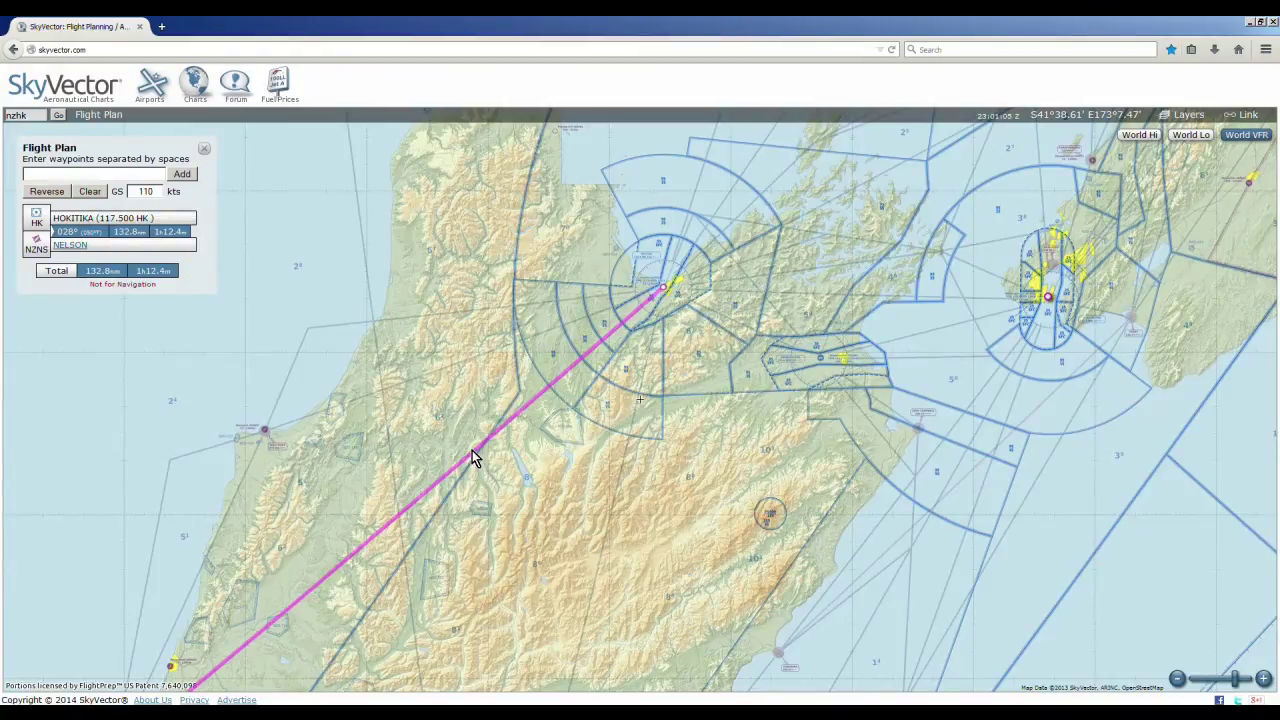
{"action": "scroll", "coordinate": [491, 512], "scroll_direction": "down", "scroll_amount": 1}
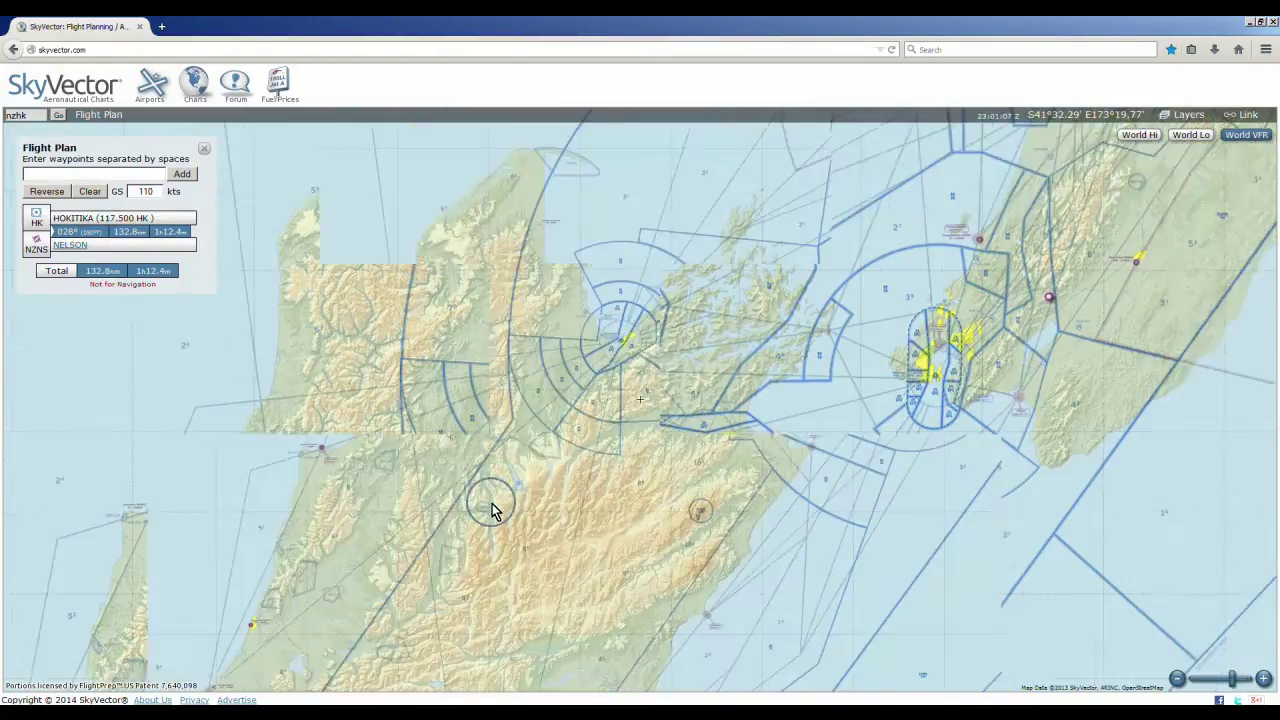
{"action": "scroll", "coordinate": [491, 512], "scroll_direction": "up", "scroll_amount": 1}
{"action": "scroll", "coordinate": [509, 466], "scroll_direction": "down", "scroll_amount": 1}
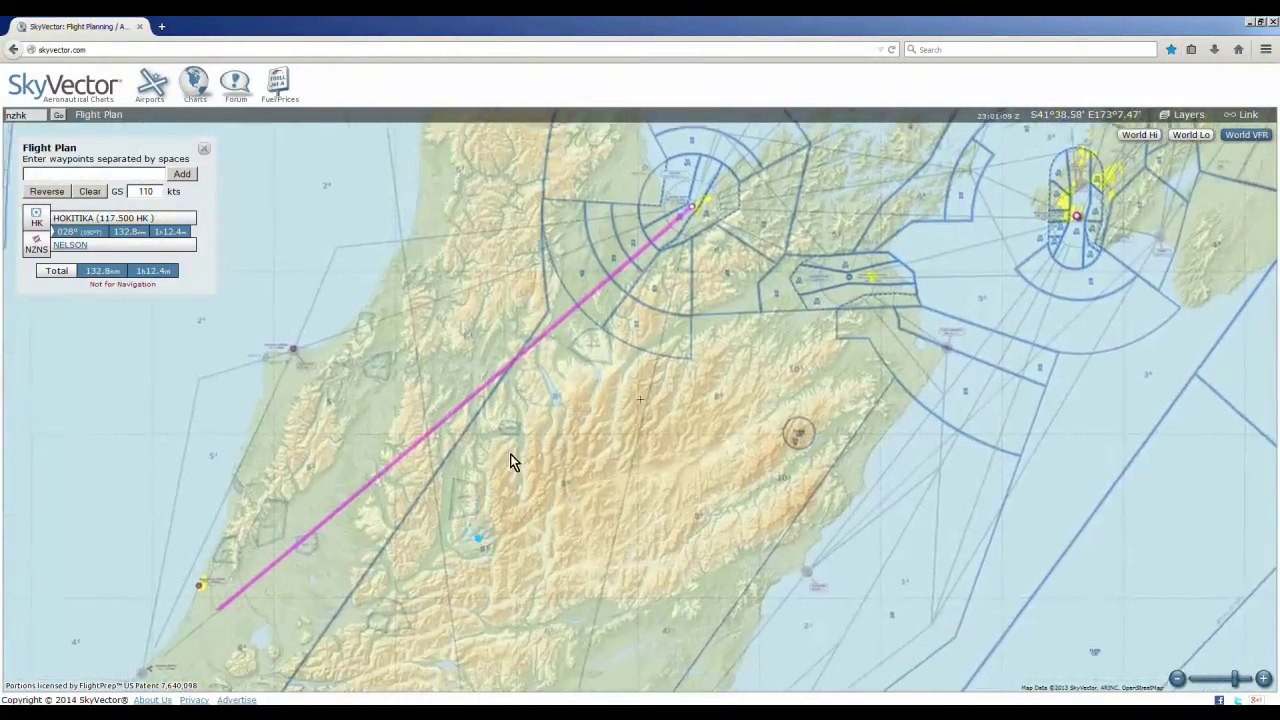
{"action": "scroll", "coordinate": [512, 488], "scroll_direction": "up", "scroll_amount": 1}
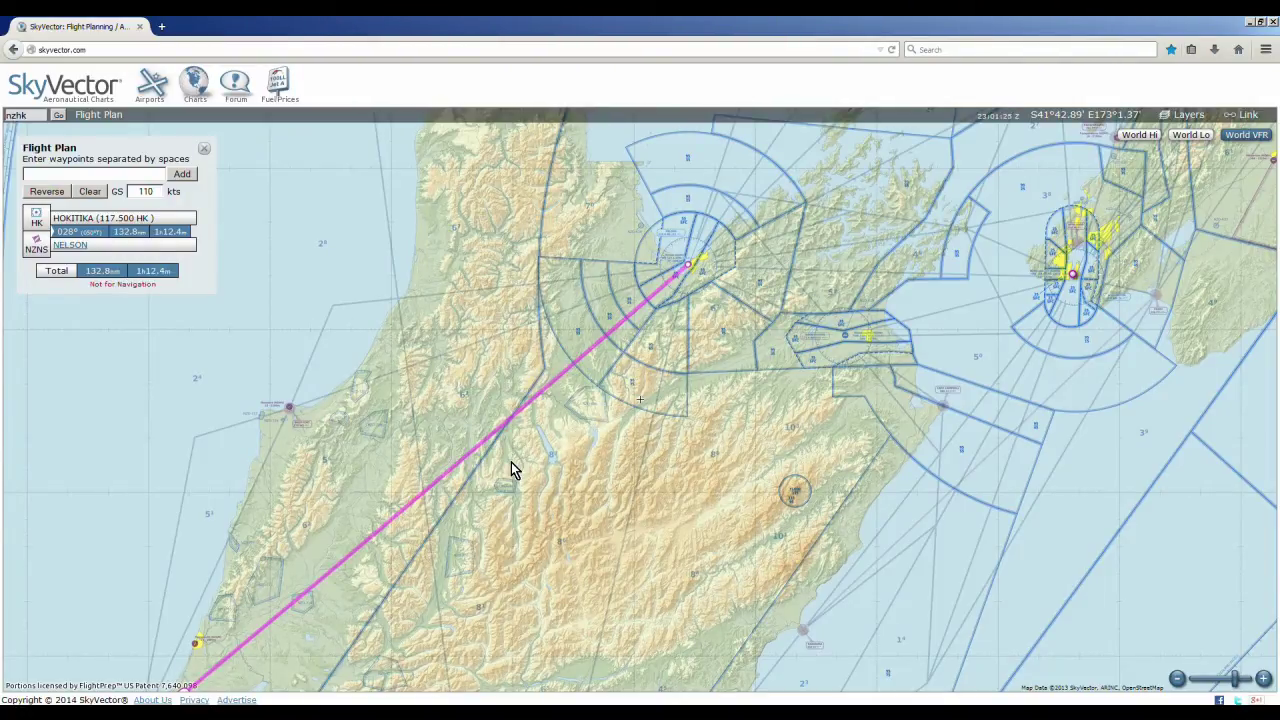
{"action": "left_click_drag", "start_coordinate": [443, 491], "coordinate": [666, 343]}
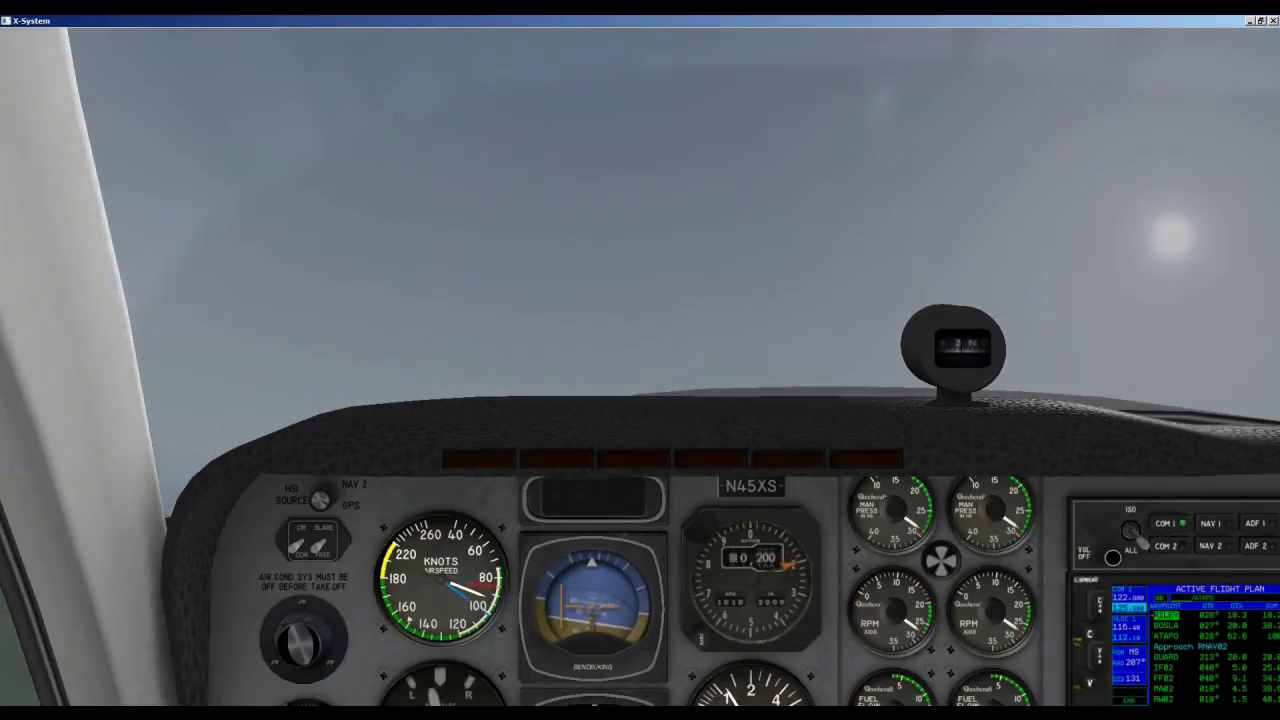
Switch to X-Plane, check the active flight plan on the 530 GPS and engage the autopilot in NAV mode
{"action": "left_click", "coordinate": [1254, 632]}
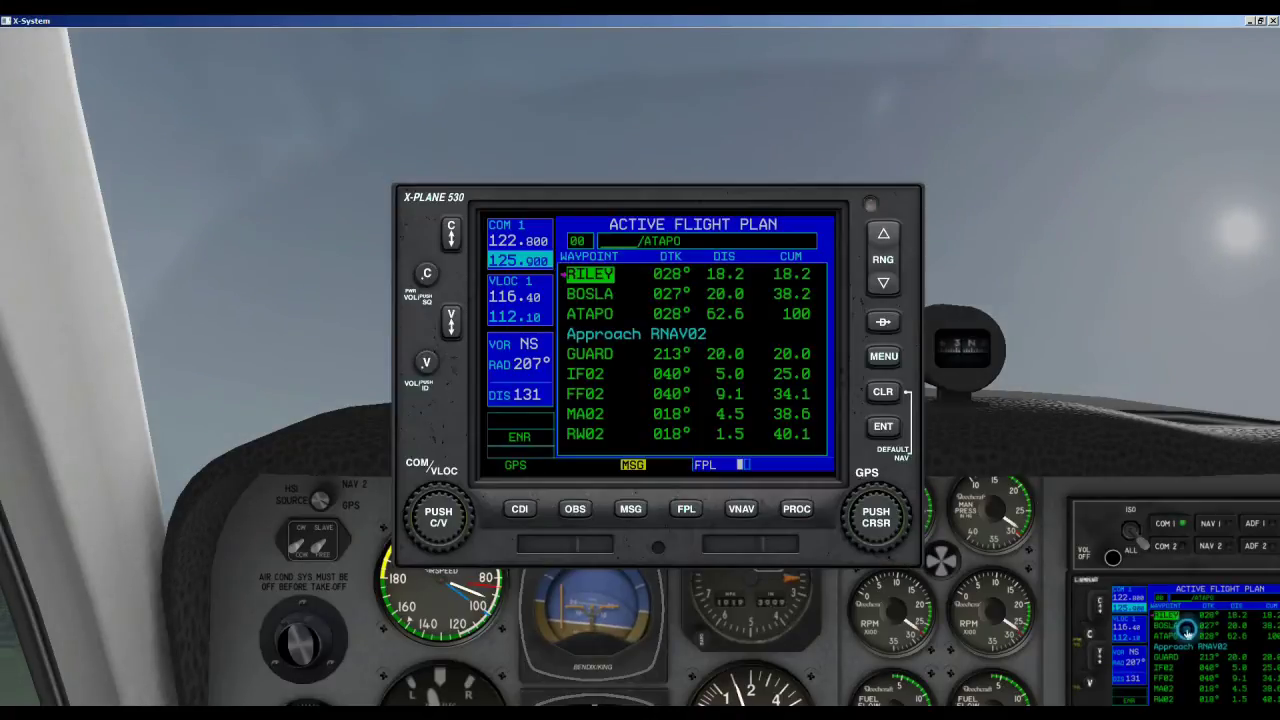
{"action": "left_click", "coordinate": [910, 193]}
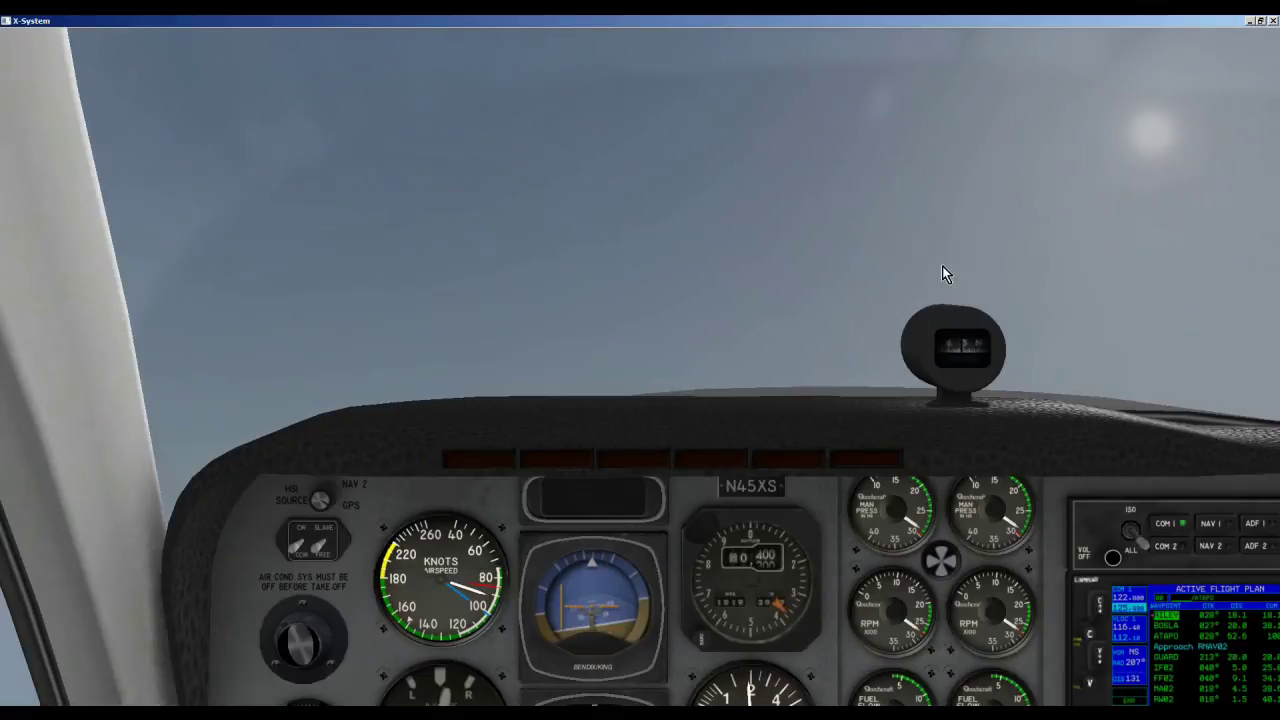
{"action": "key", "text": "Down"}
{"action": "key", "text": "Down"}
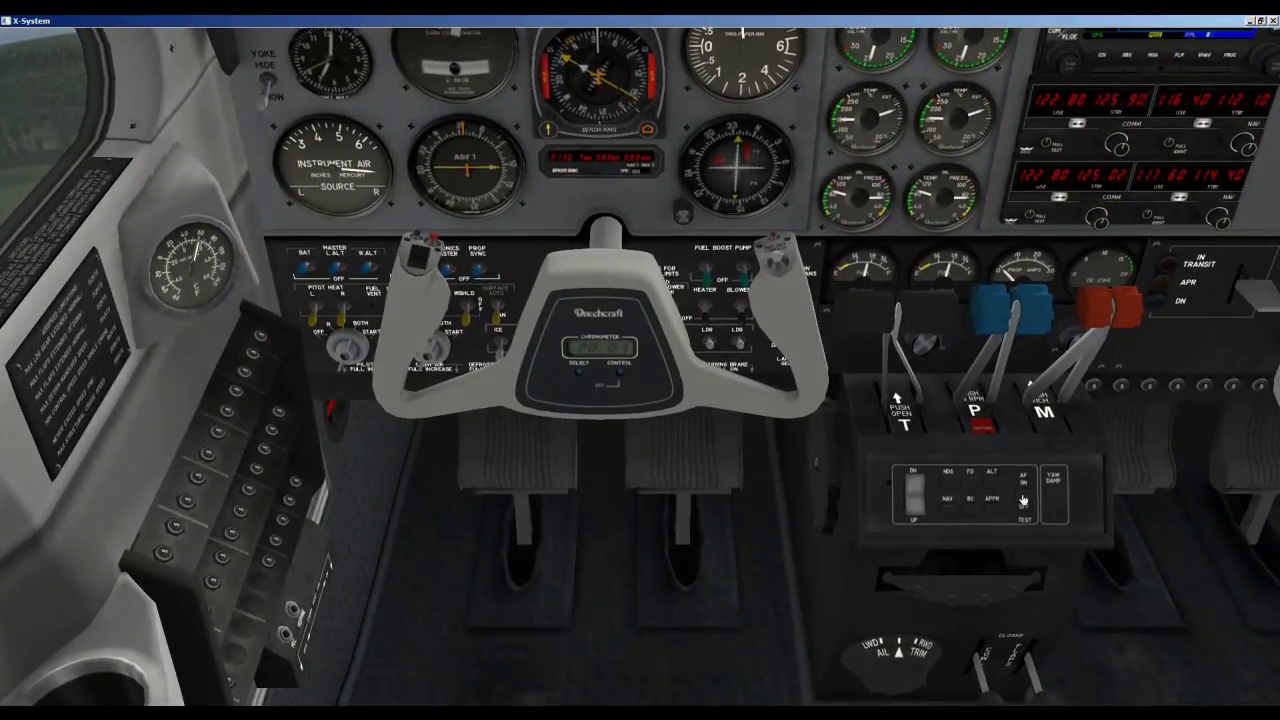
{"action": "left_click", "coordinate": [945, 505]}
{"action": "key", "text": "shift+9"}
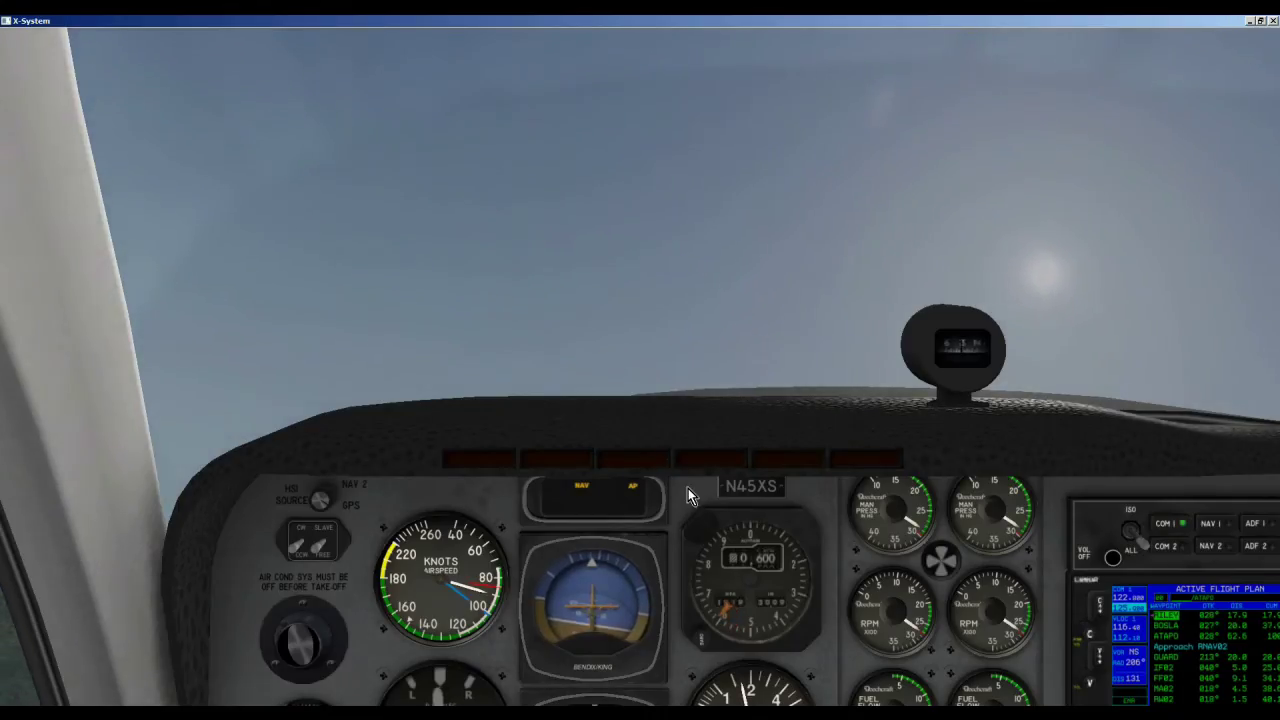
Enlarge the 530 GPS, check the leg to RILEY on its navigation map and close the enlarged unit
{"action": "left_click", "coordinate": [1172, 650]}
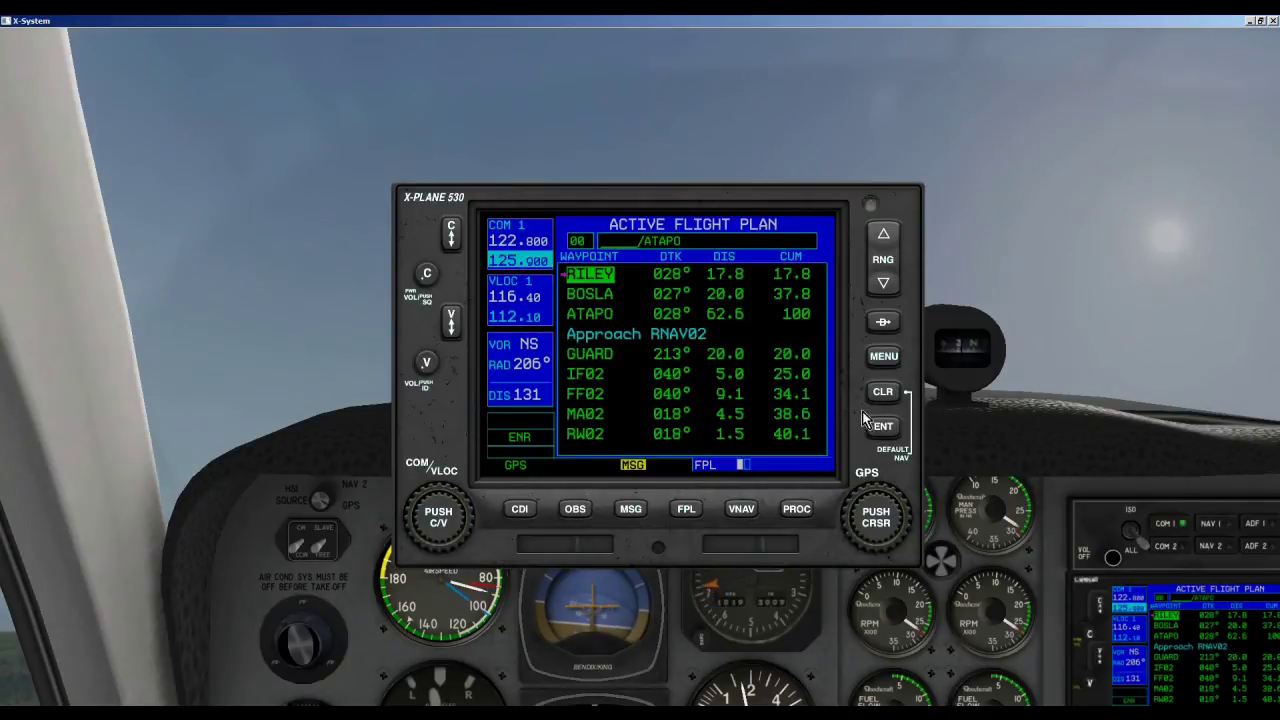
{"action": "left_click", "coordinate": [683, 512]}
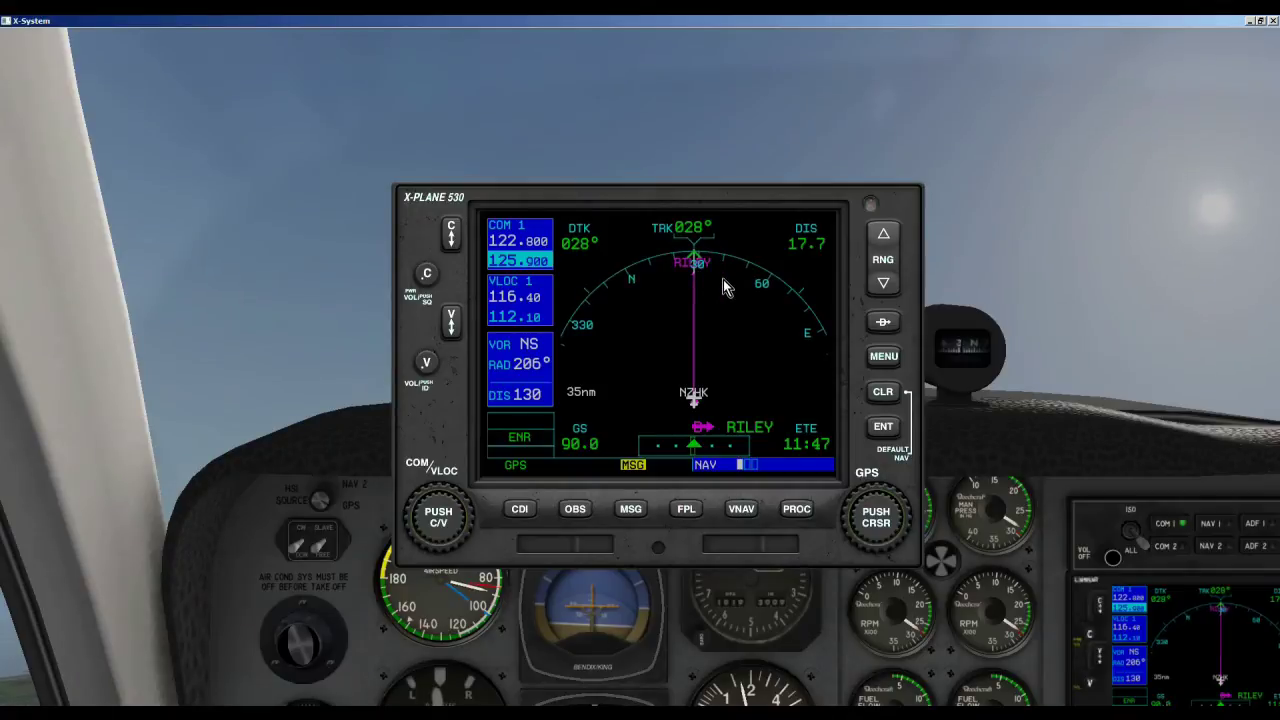
{"action": "left_click", "coordinate": [912, 202]}
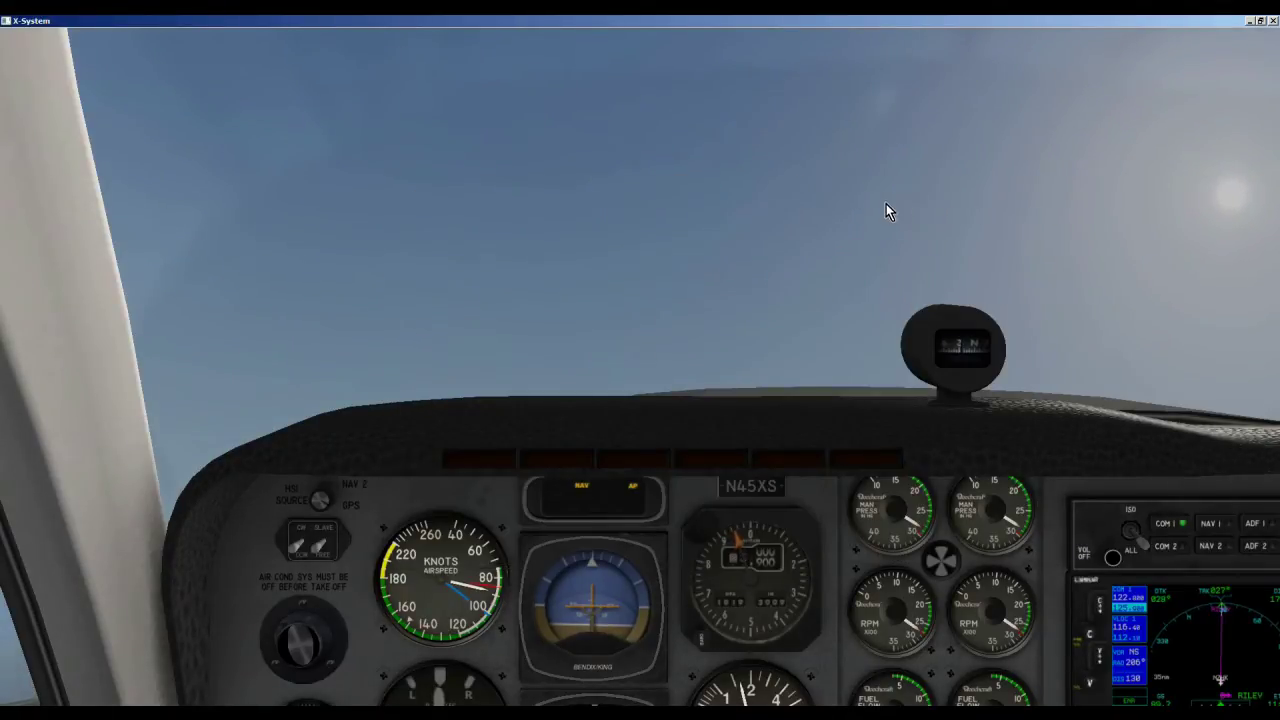